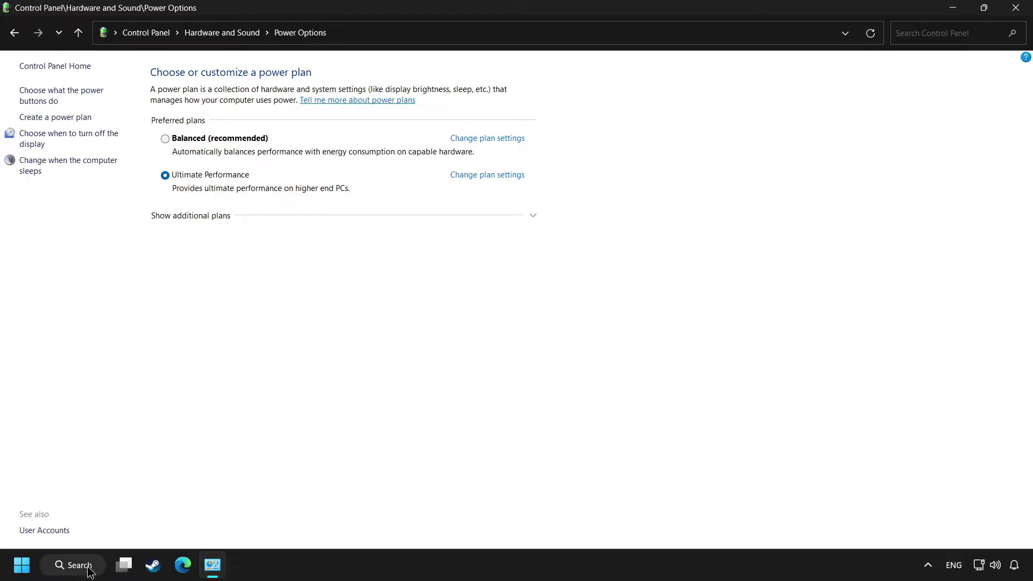
# Step: Open Command Prompt as administrator and bring its window into focus over the Power Options page
pyautogui.write('cmd')
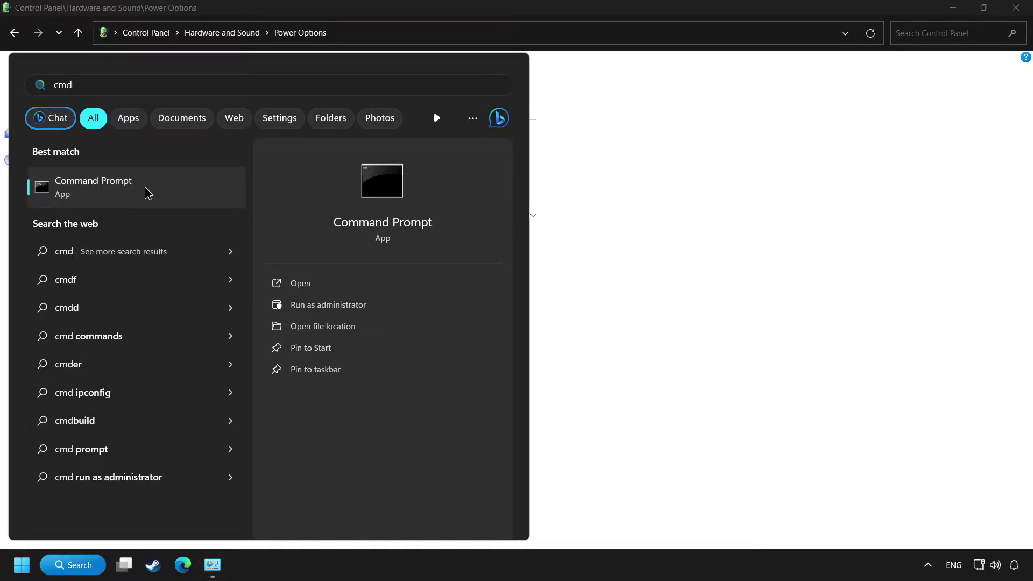
pyautogui.rightClick(172, 191)
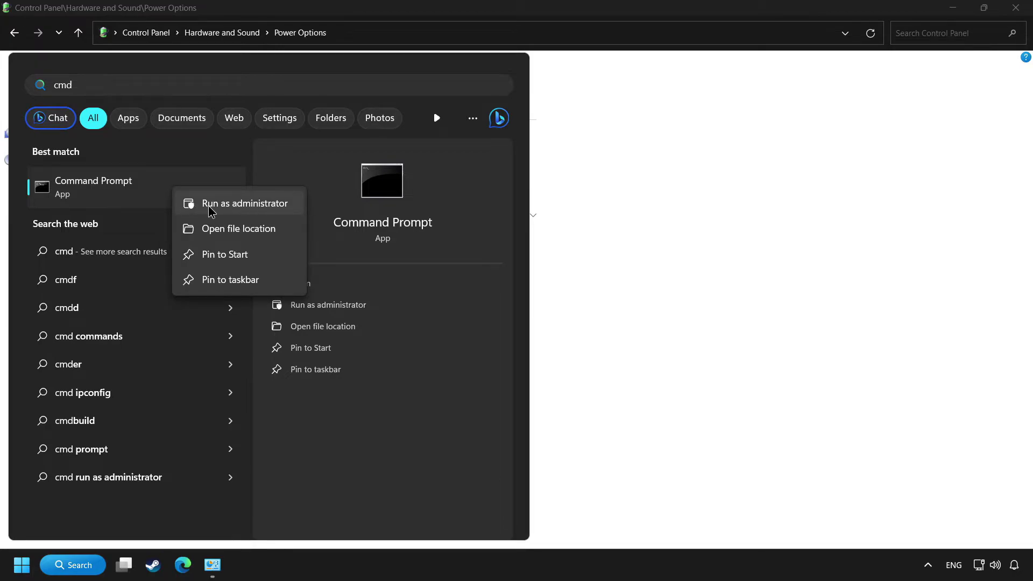
pyautogui.click(236, 204)
pyautogui.moveTo(270, 97); pyautogui.dragTo(370, 117)
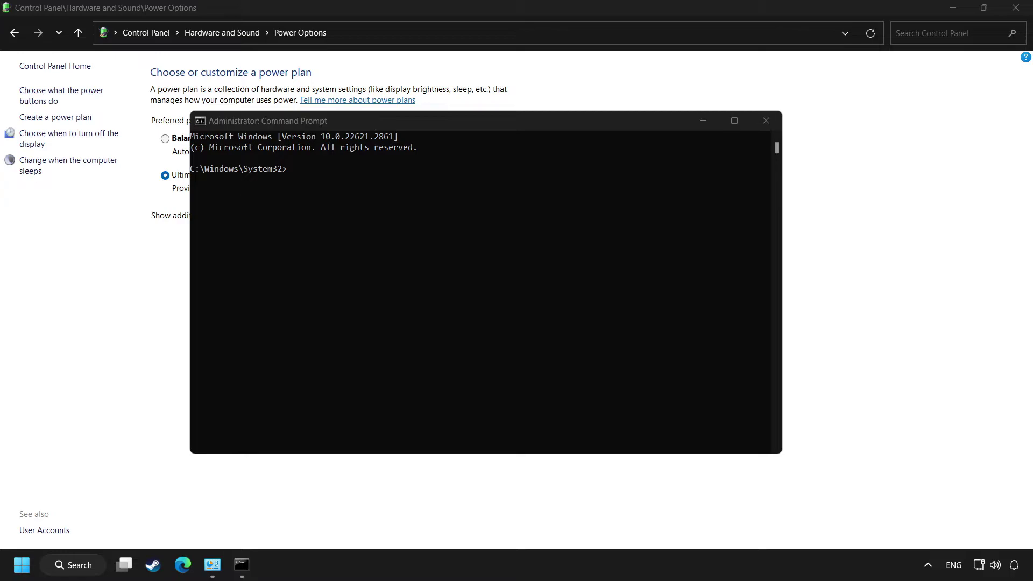
pyautogui.click(356, 121)
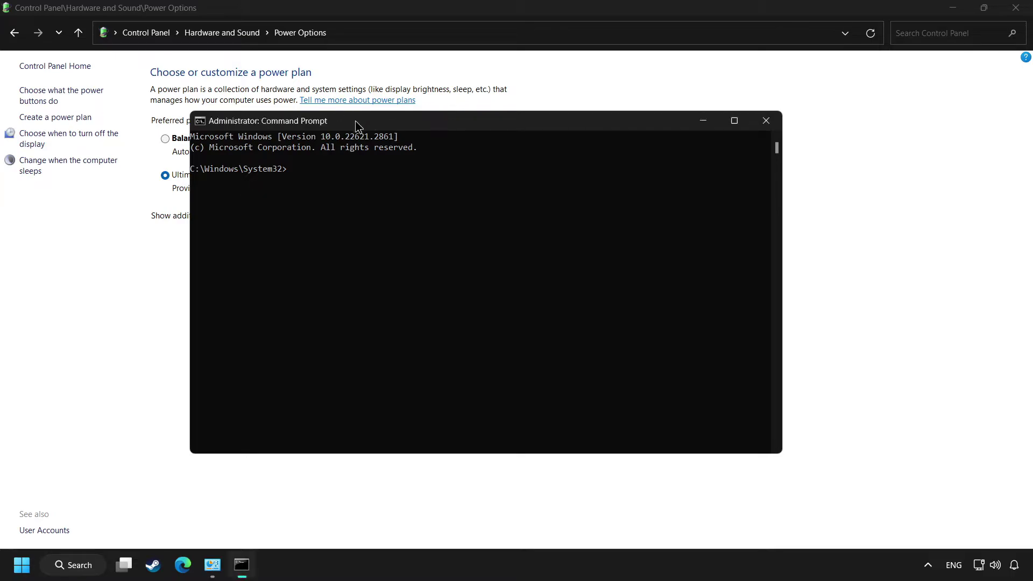
# Step: Paste and run "powercfg -duplicatescheme e9a42b02-d5df-448d-aa00-03f14749eb61" to add the Ultimate Performance power plan
pyautogui.rightClick(355, 121)
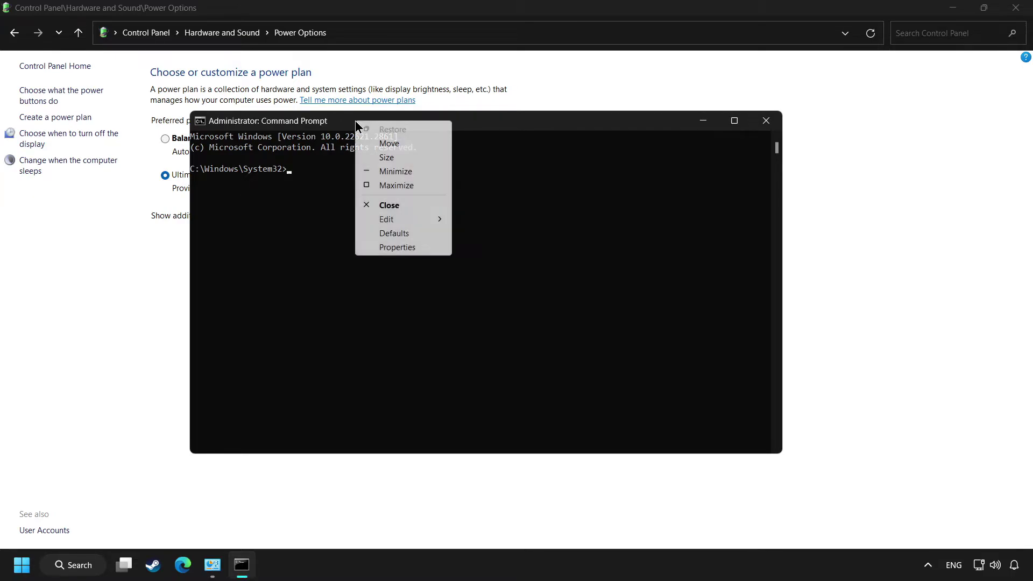
pyautogui.moveTo(422, 221)
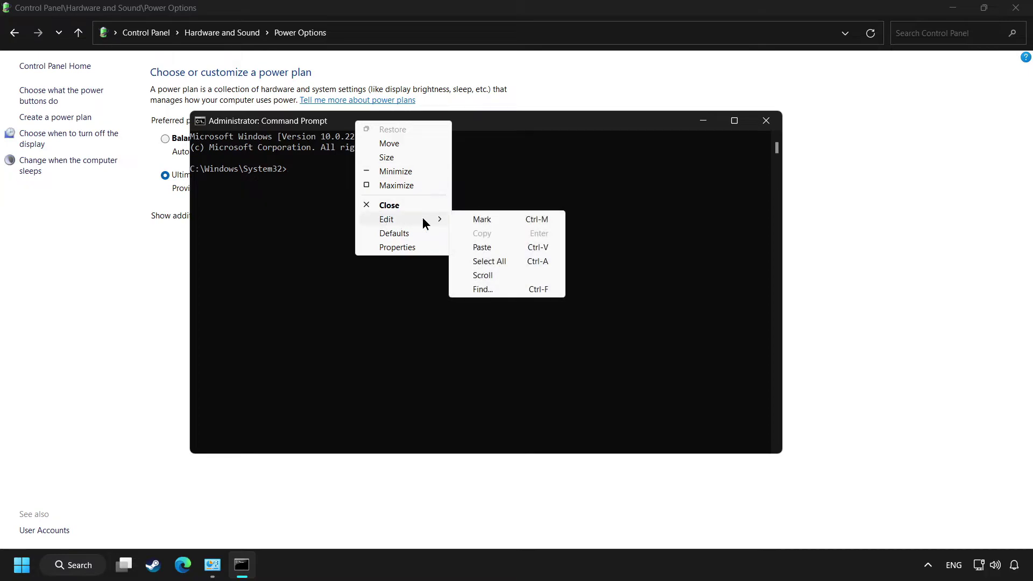
pyautogui.click(495, 246)
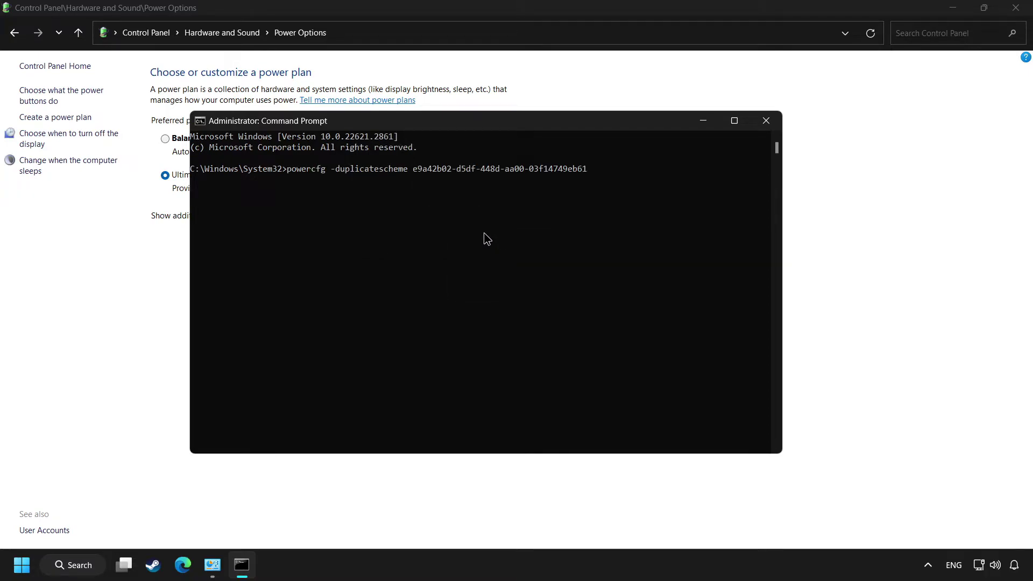
pyautogui.press('Return')
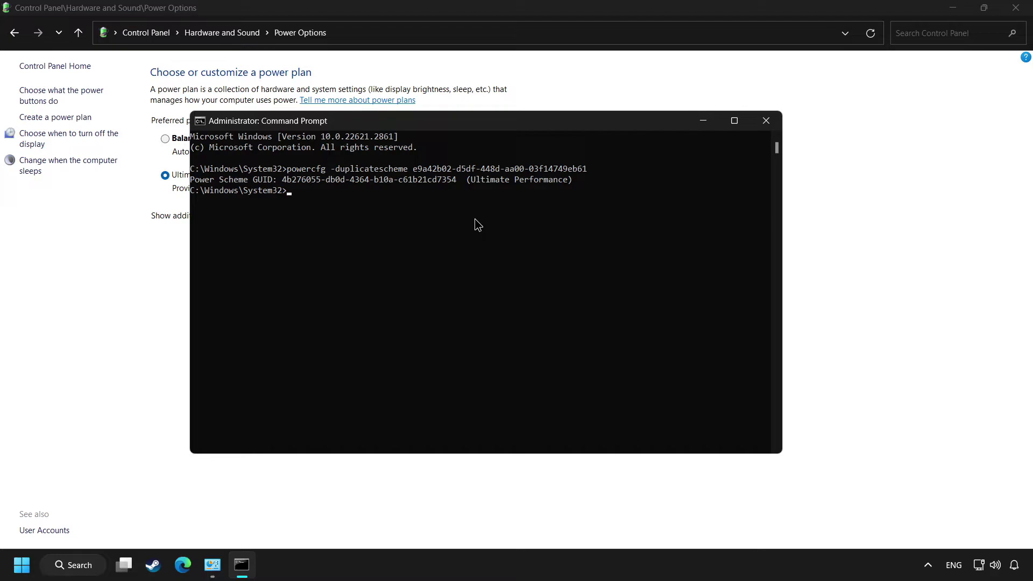
pyautogui.moveTo(464, 179); pyautogui.dragTo(562, 183)
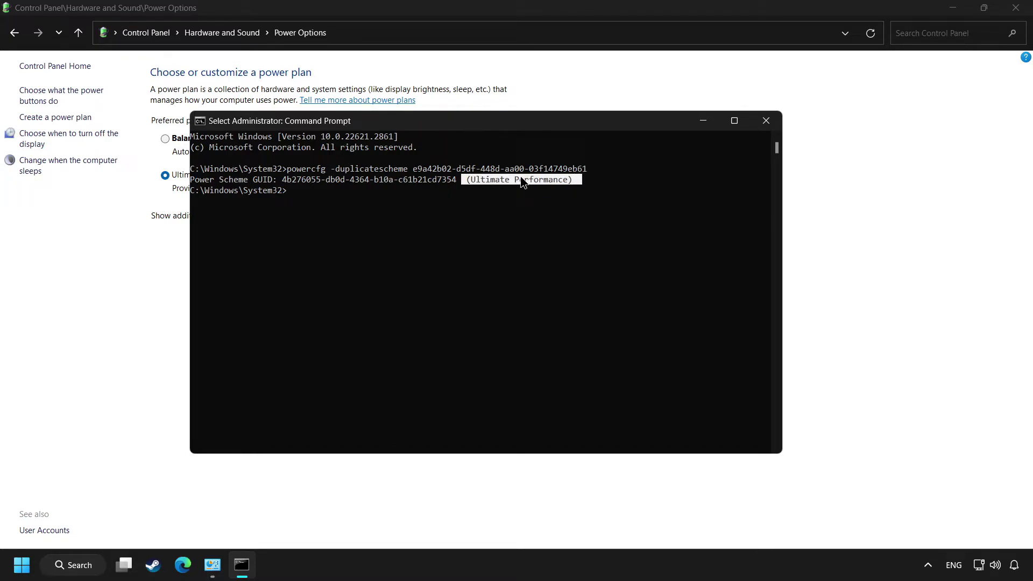
# Step: Close Command Prompt, then refresh the power plan list and close Power Options
pyautogui.click(767, 120)
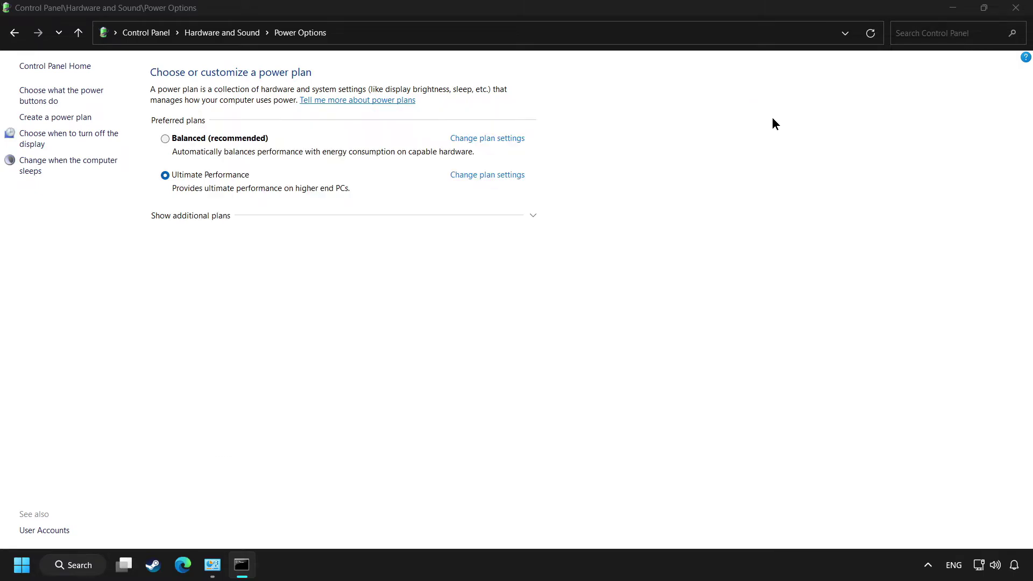
pyautogui.click(872, 36)
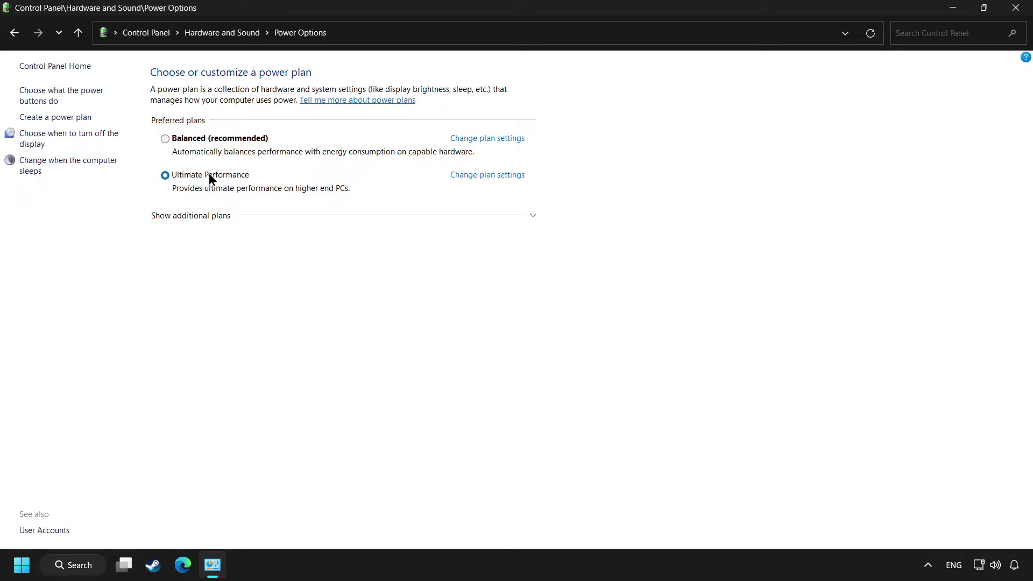
pyautogui.click(1016, 9)
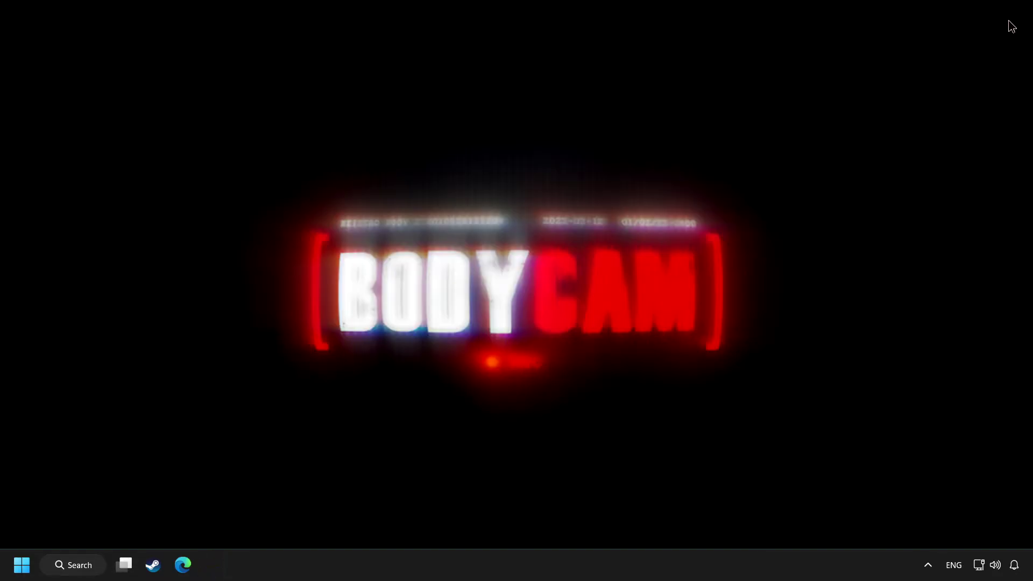
# Step: Find the Windows Game Mode settings through a search and make sure Game Mode is set to On
pyautogui.click(87, 568)
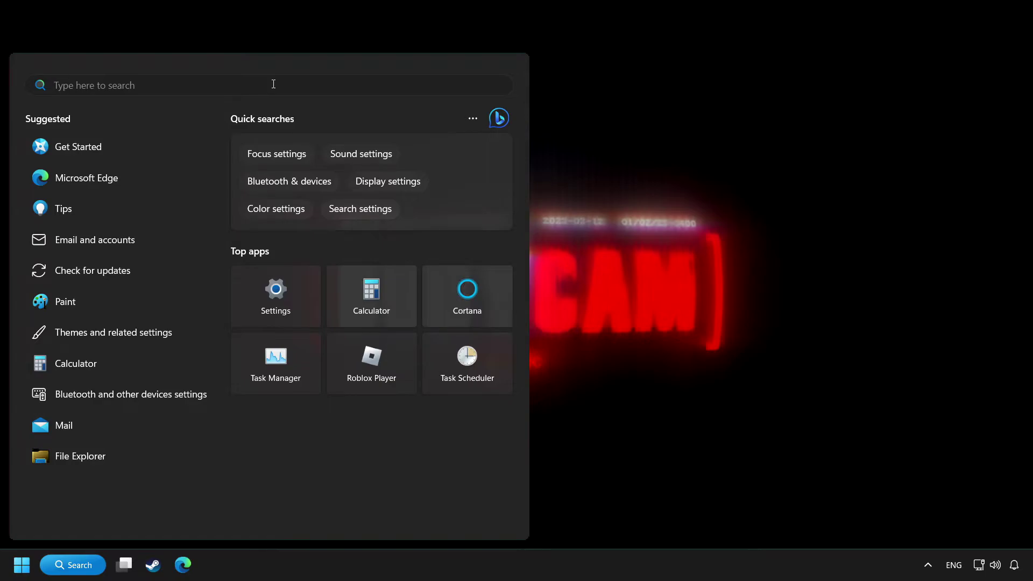
pyautogui.write('game mode settings')
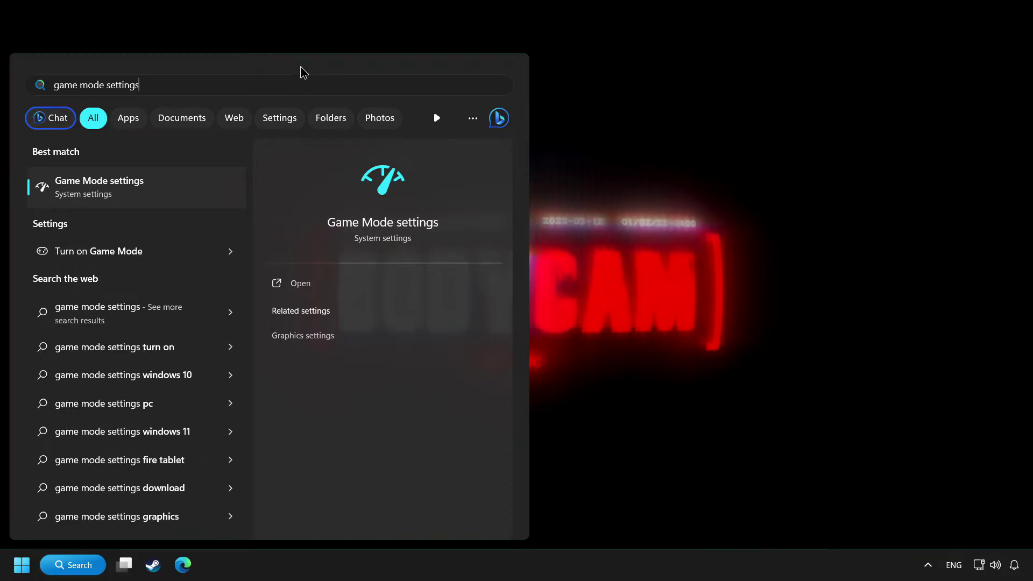
pyautogui.click(173, 195)
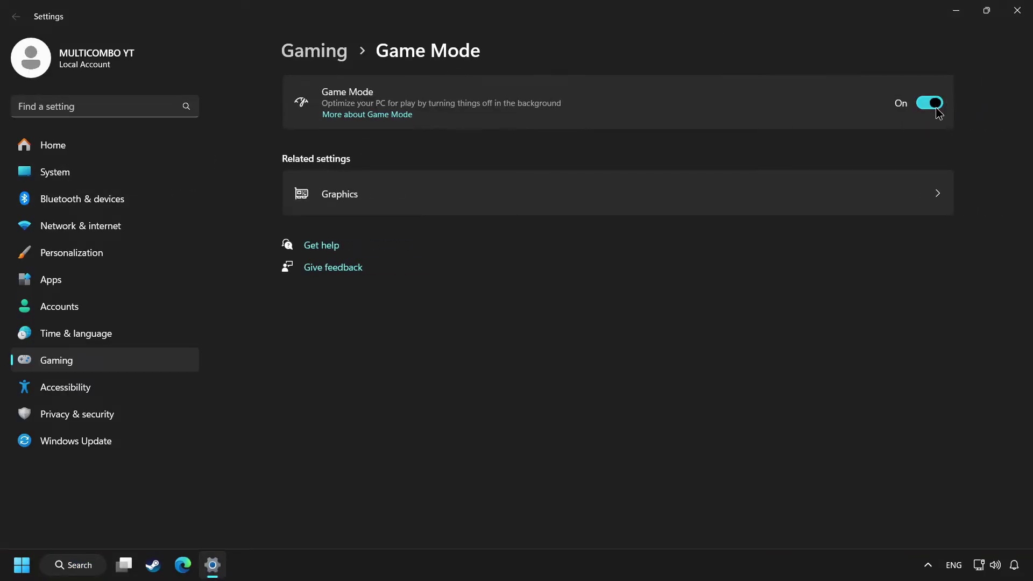
pyautogui.click(937, 104)
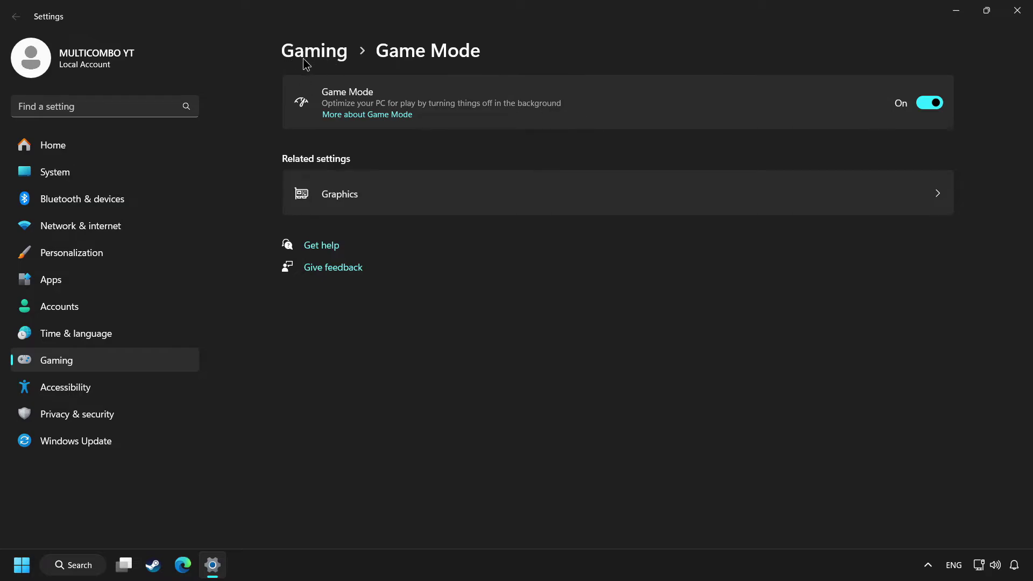
# Step: Turn off "Allow your controller to open Game Bar" in the Gaming settings and close Settings
pyautogui.click(326, 63)
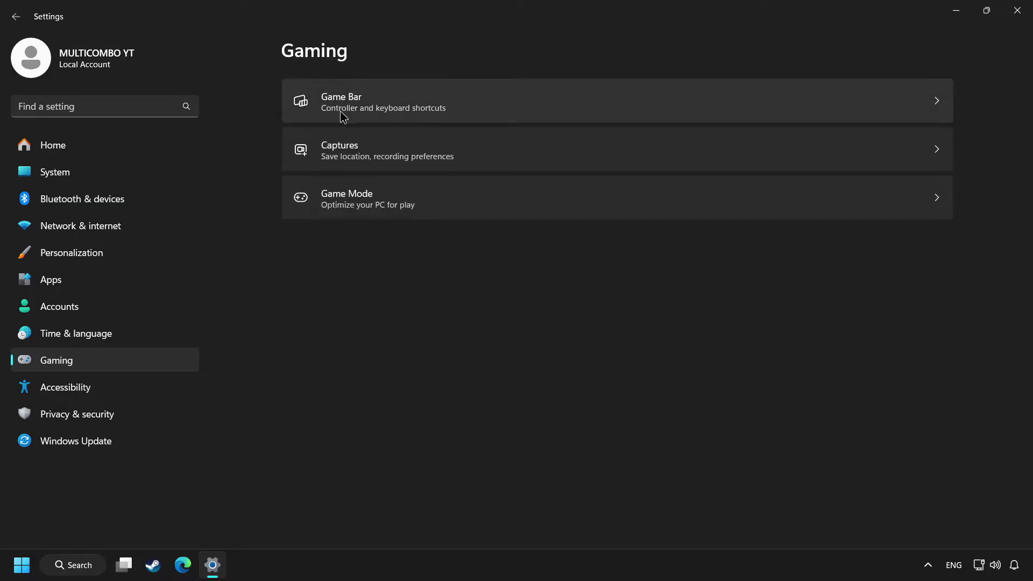
pyautogui.click(404, 117)
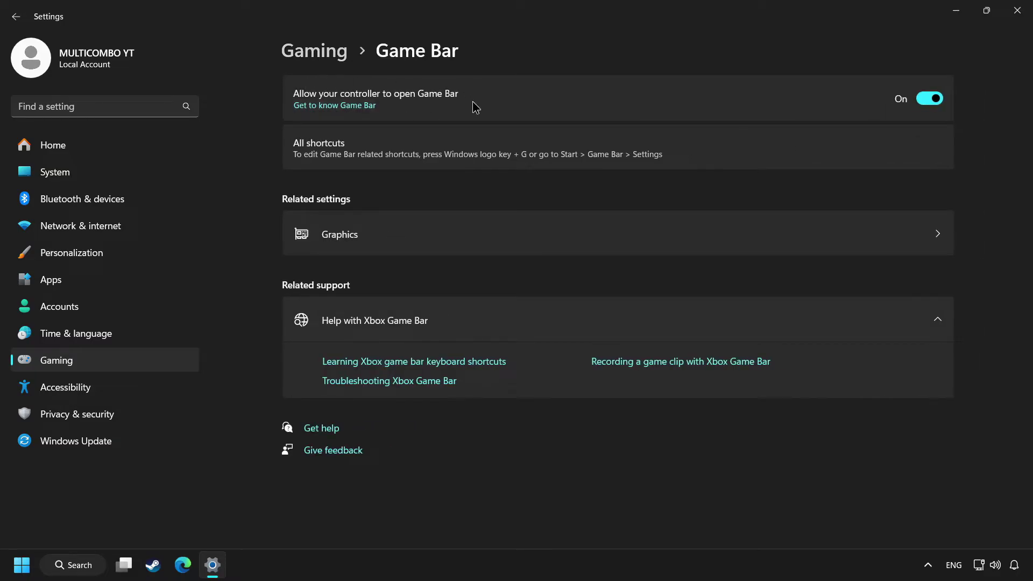
pyautogui.click(934, 106)
pyautogui.click(1018, 20)
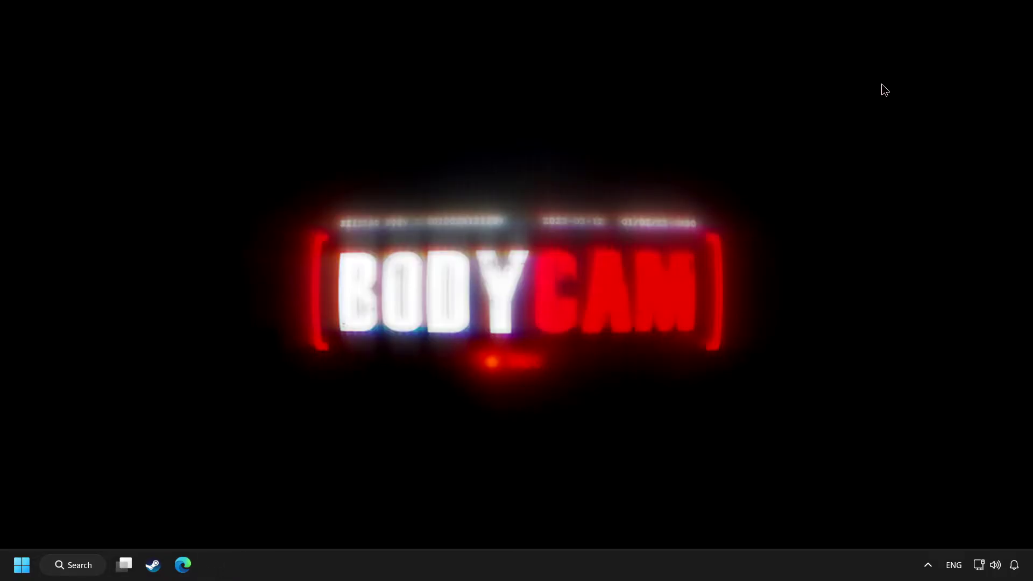
# Step: Set the Windows visual effects to "Adjust for best performance" in Performance Options, then apply and close the dialog
pyautogui.click(91, 571)
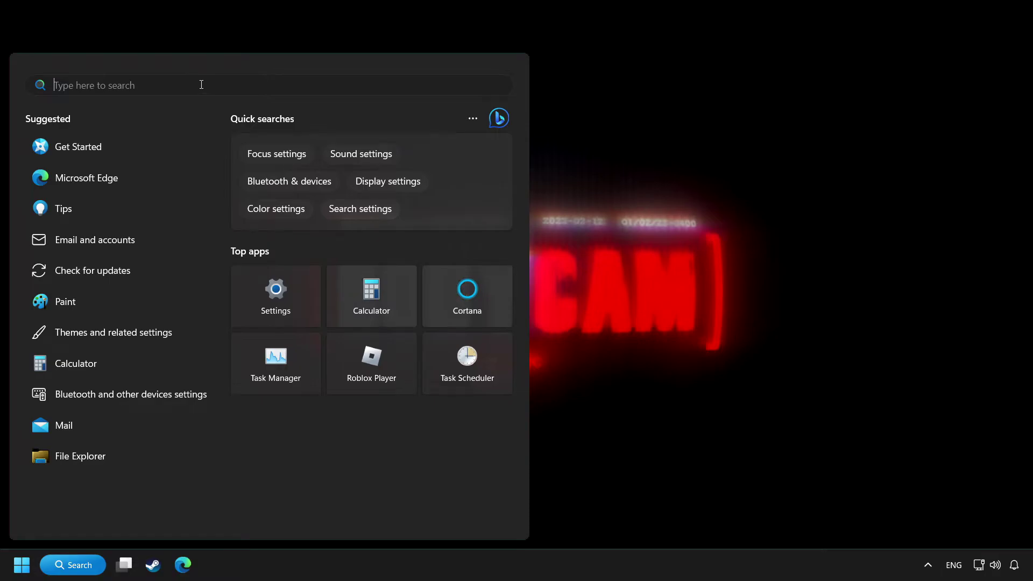
pyautogui.write('performance')
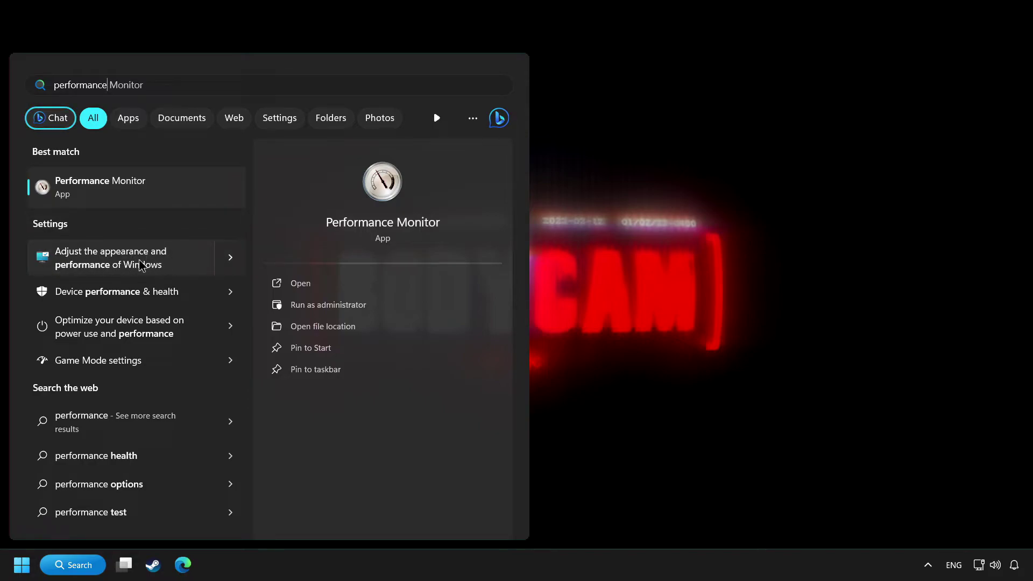
pyautogui.click(124, 257)
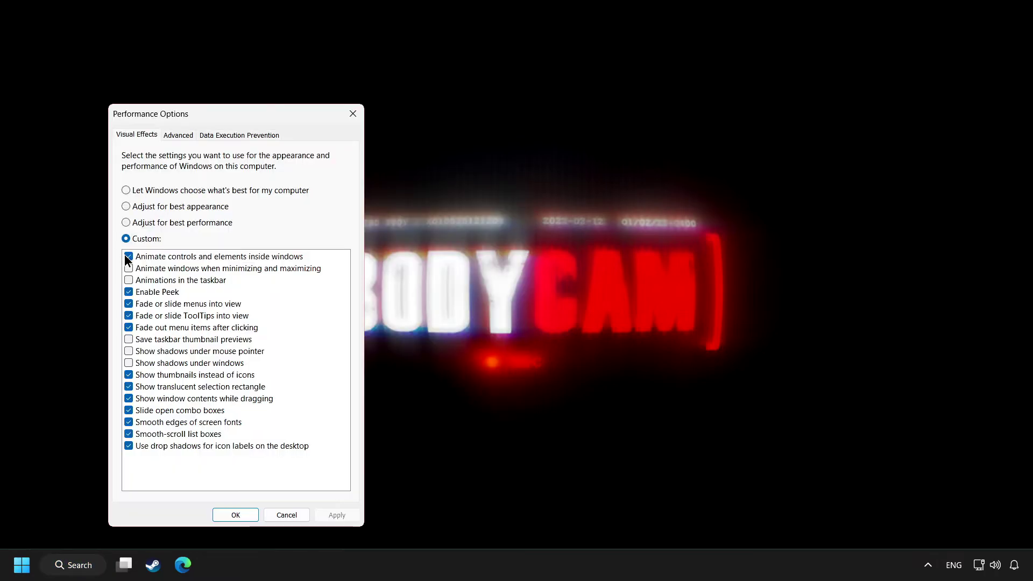
pyautogui.moveTo(207, 115); pyautogui.dragTo(467, 76)
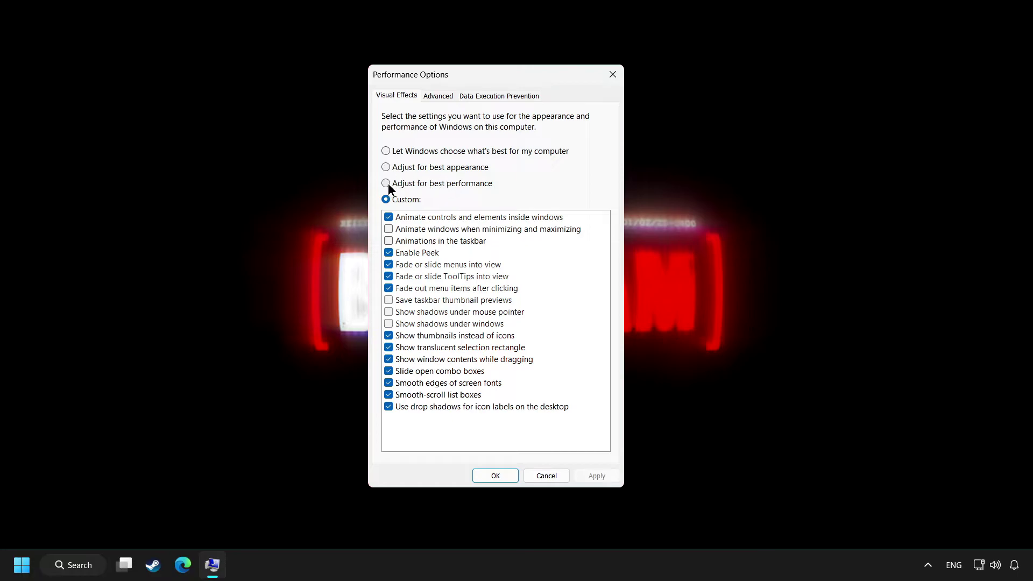
pyautogui.click(418, 183)
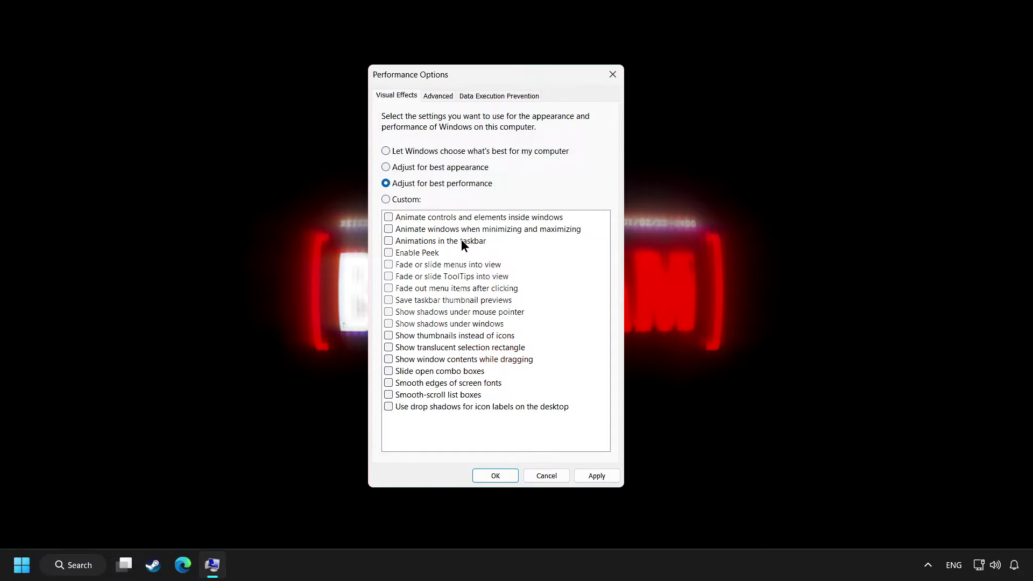
pyautogui.click(598, 476)
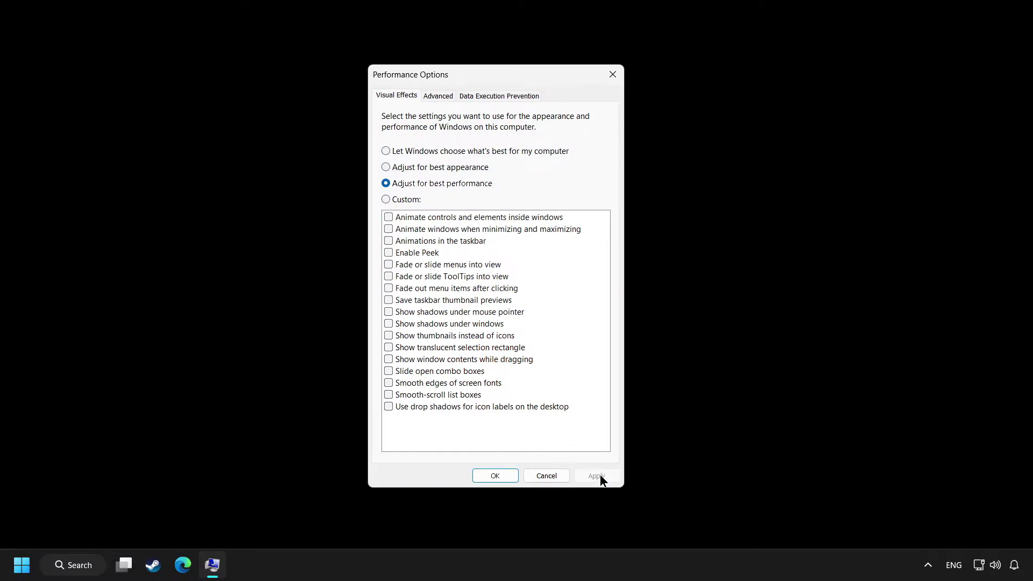
pyautogui.click(495, 477)
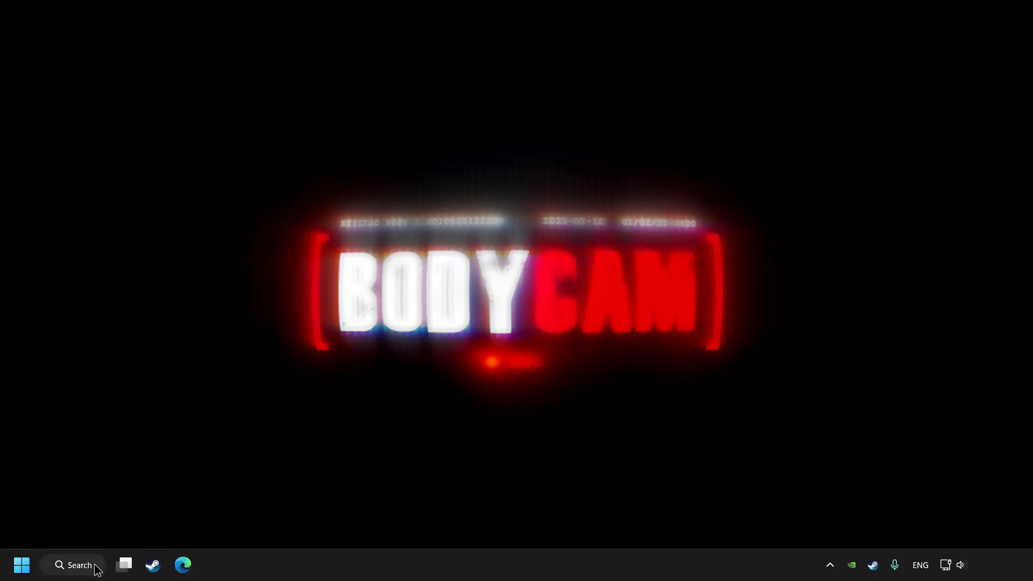
# Step: Open Device Manager through a search and expand the Display adapters category
pyautogui.click(96, 570)
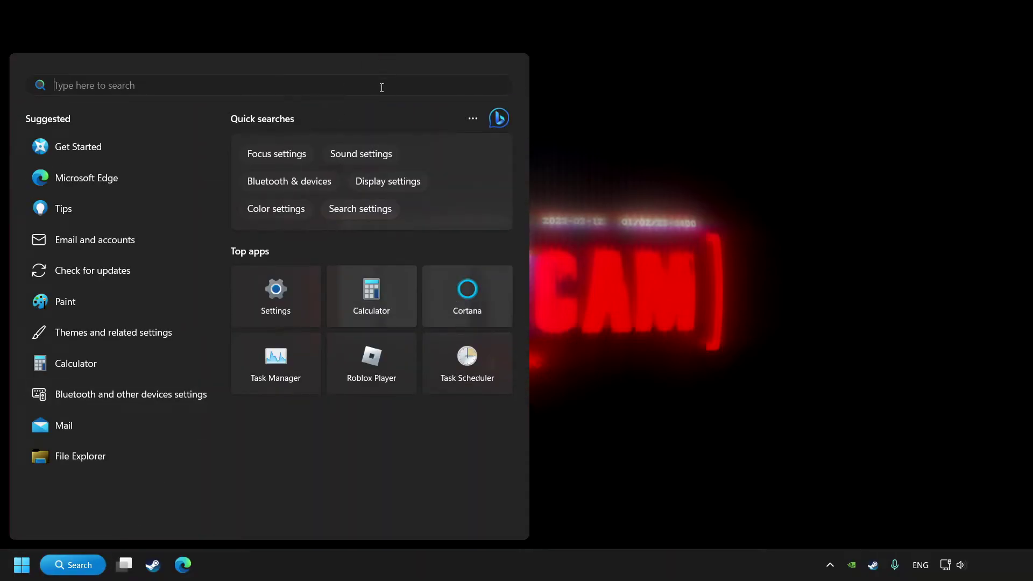
pyautogui.write('device manager')
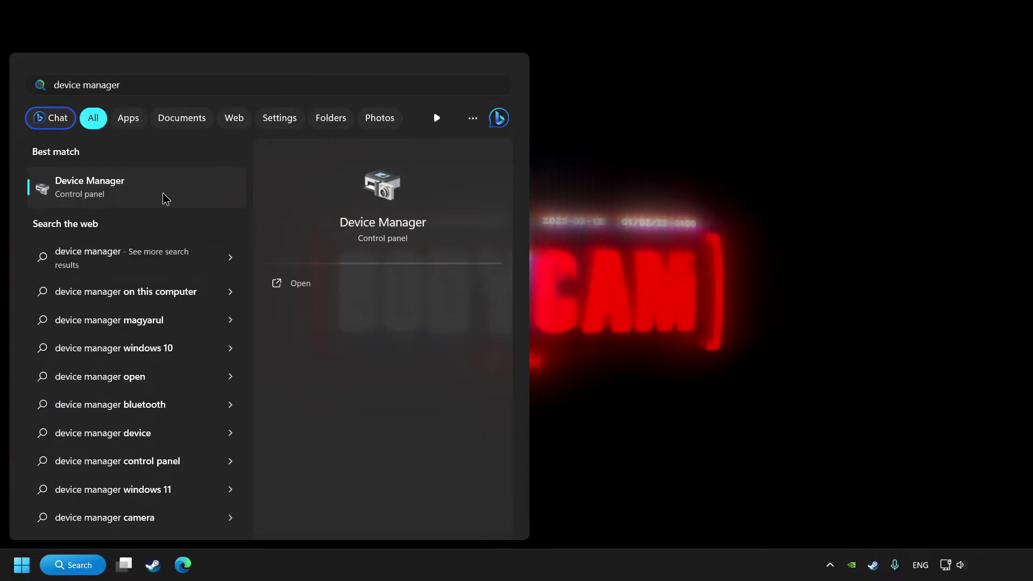
pyautogui.click(214, 199)
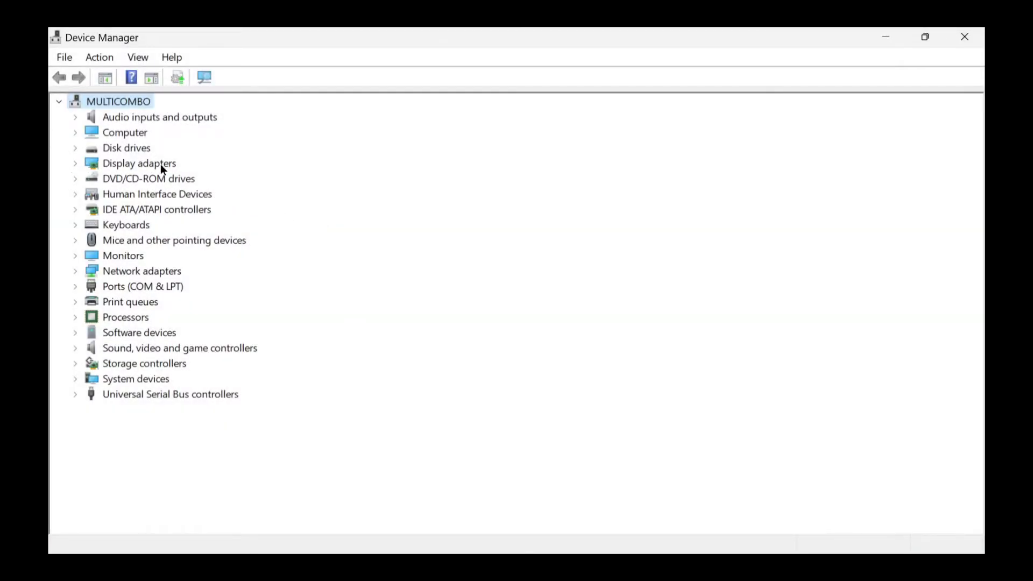
pyautogui.click(75, 164)
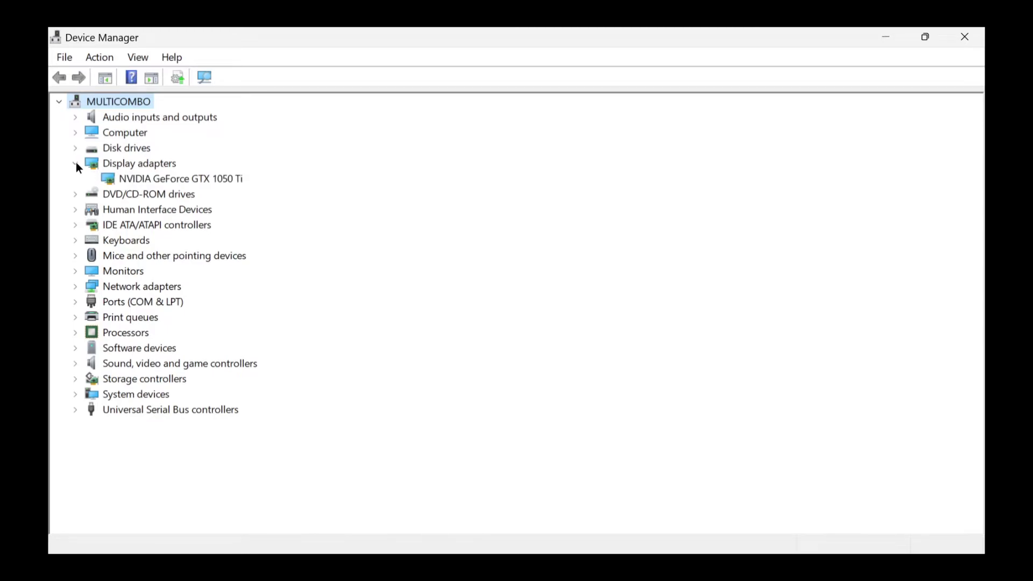
# Step: Run an automatic driver update search for the NVIDIA GeForce GTX 1050 Ti, then close the wizard and Device Manager
pyautogui.click(168, 179)
pyautogui.rightClick(182, 180)
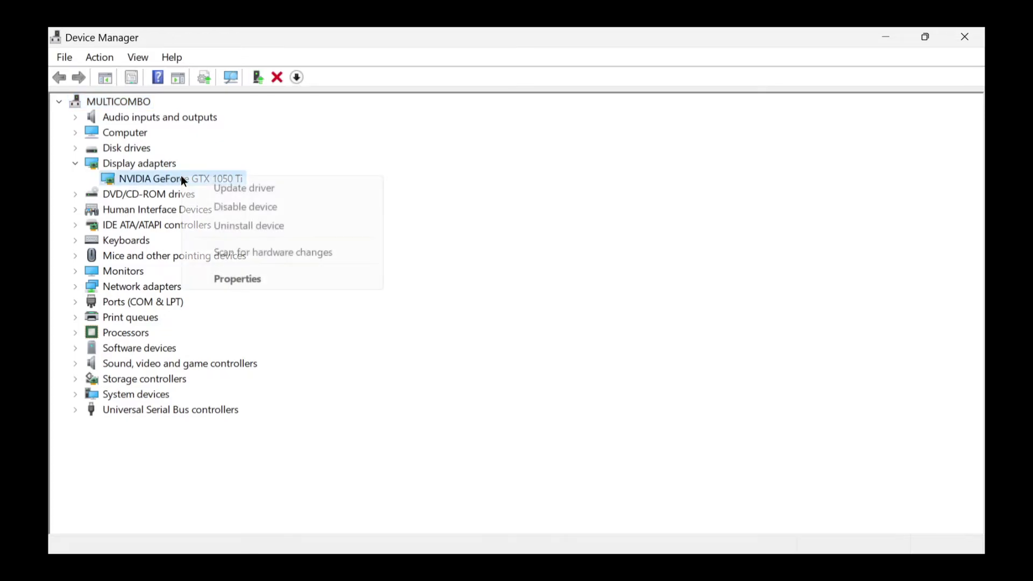
pyautogui.click(307, 192)
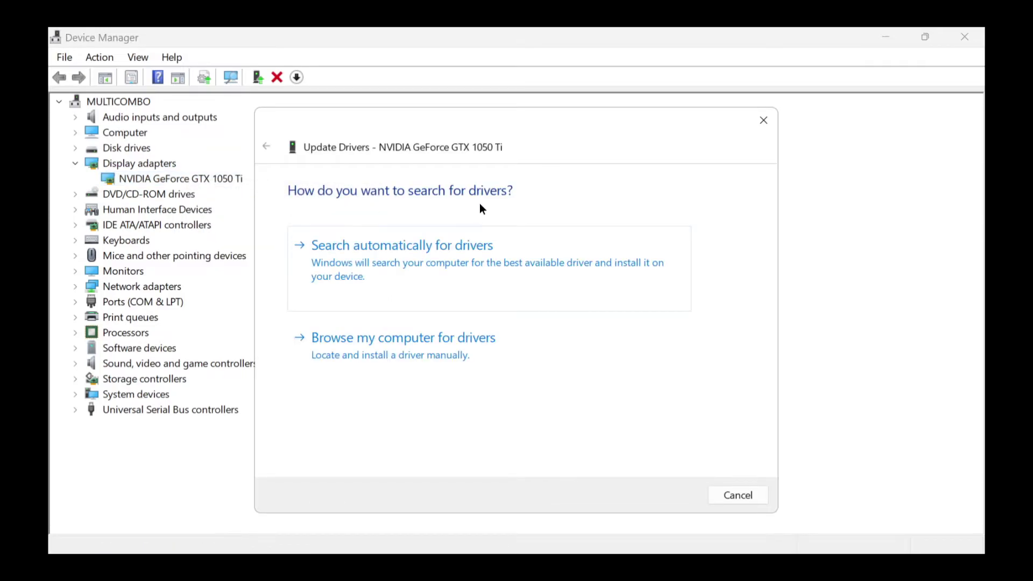
pyautogui.click(423, 263)
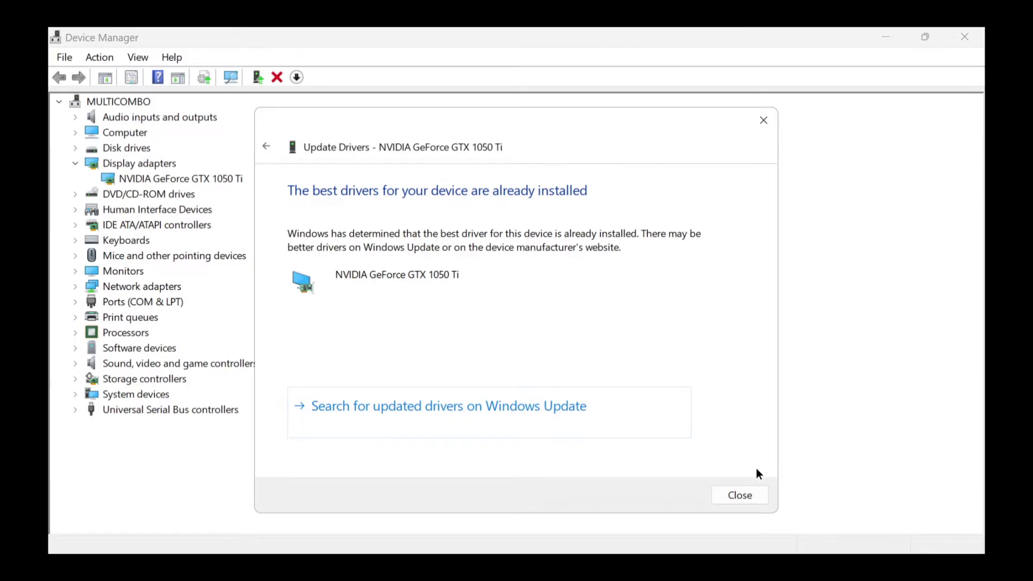
pyautogui.click(740, 495)
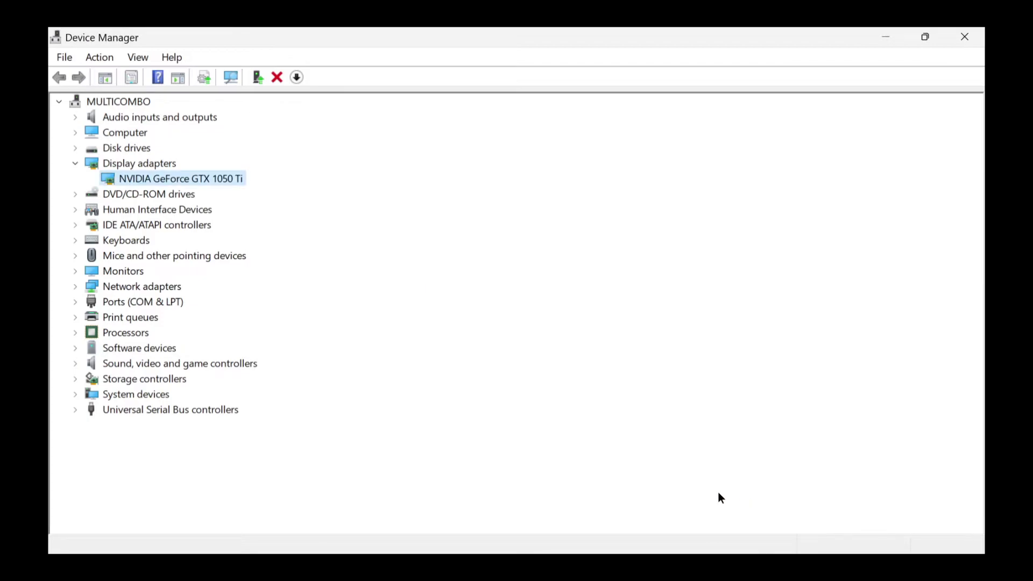
pyautogui.click(966, 39)
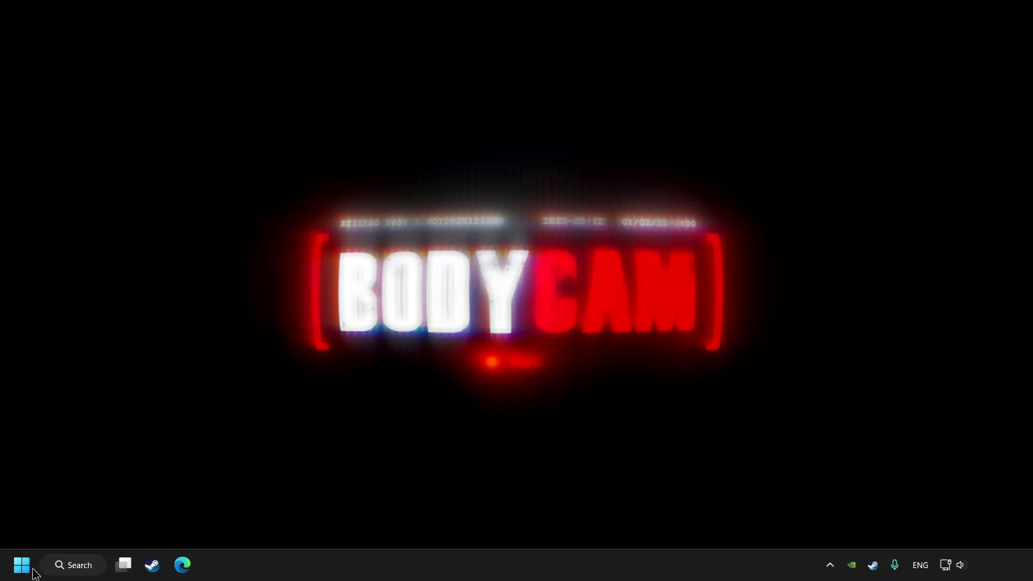
# Step: Open Microsoft Edge, search Google for "nvidia driver download" and open the Official GeForce Drivers result
pyautogui.click(183, 566)
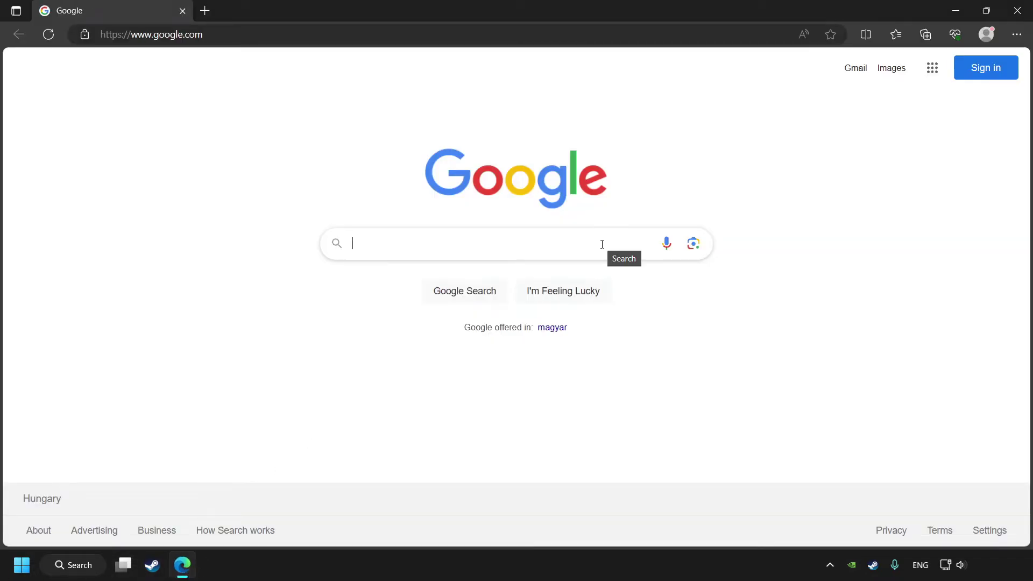
pyautogui.write('n')
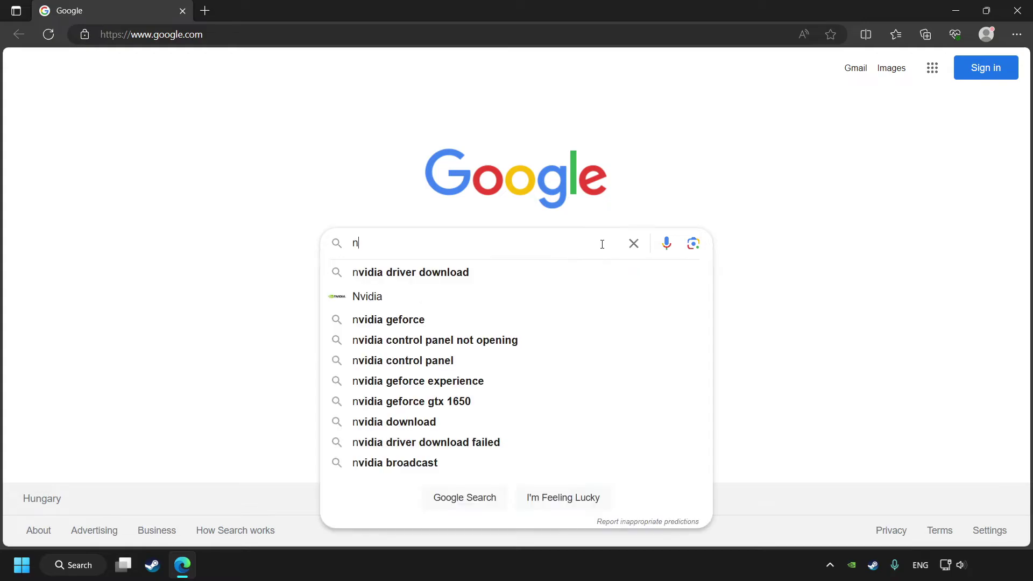
pyautogui.write('vidia')
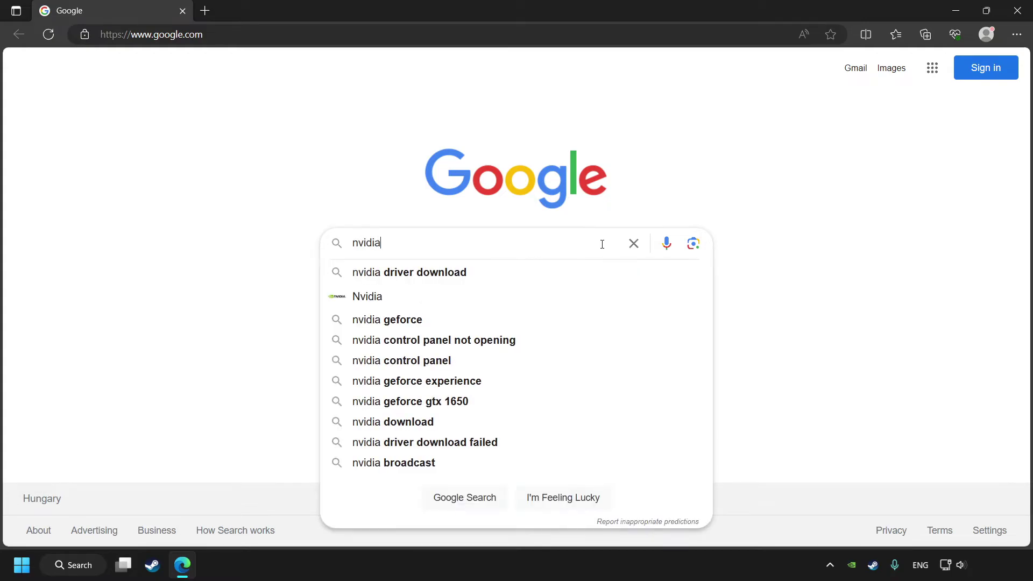
pyautogui.write(' driver download')
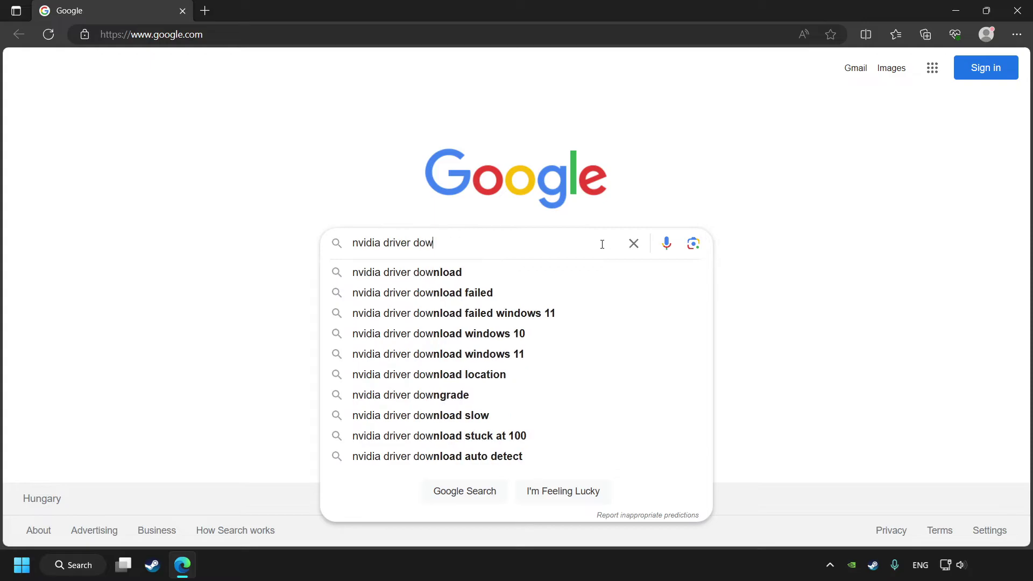
pyautogui.click(464, 492)
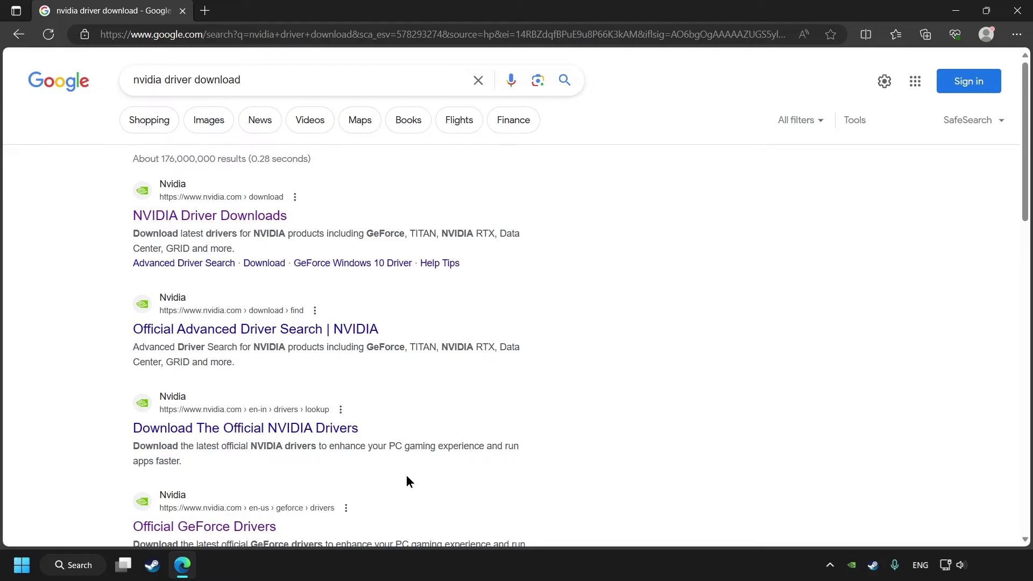
pyautogui.scroll(-1, 406, 476)
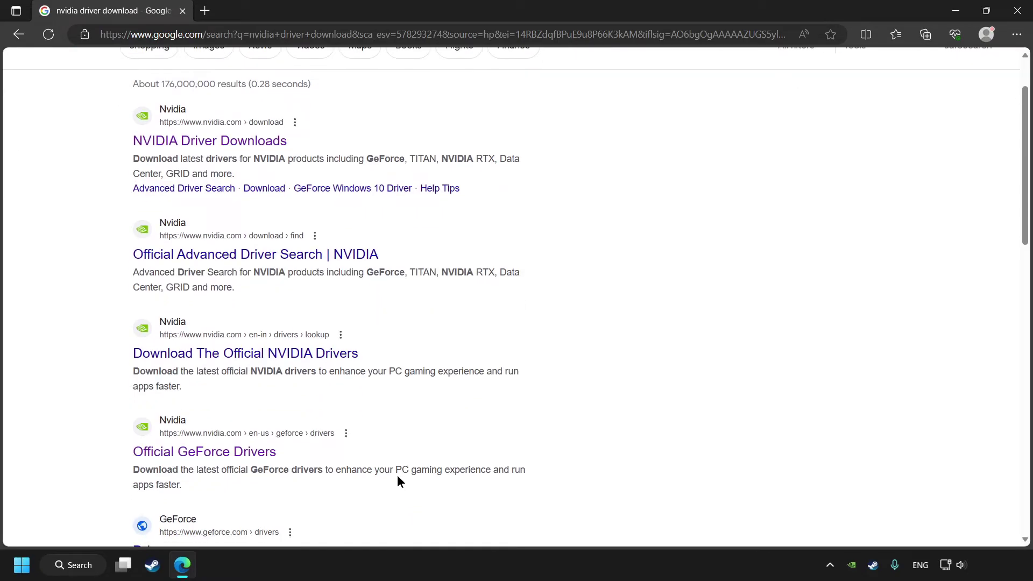
pyautogui.click(233, 456)
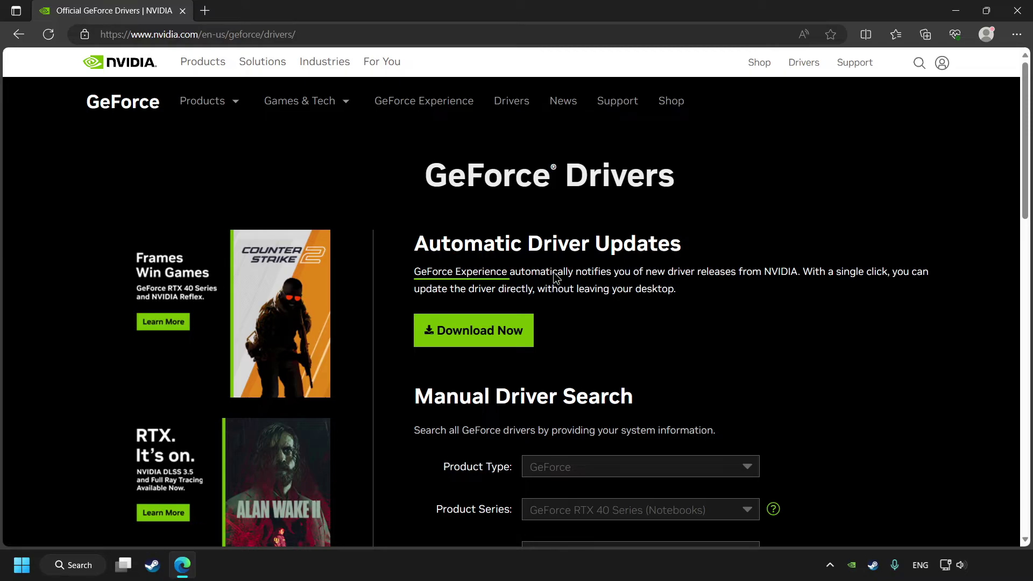
# Step: Download the GeForce Experience installer, run it, agree to the installation and skip the introductory tour
pyautogui.click(484, 340)
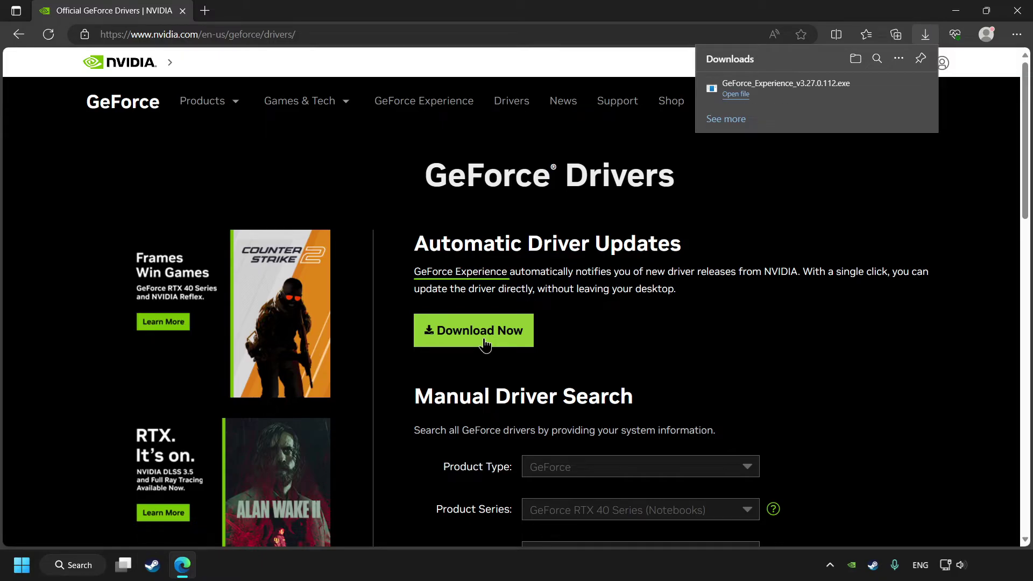
pyautogui.click(825, 101)
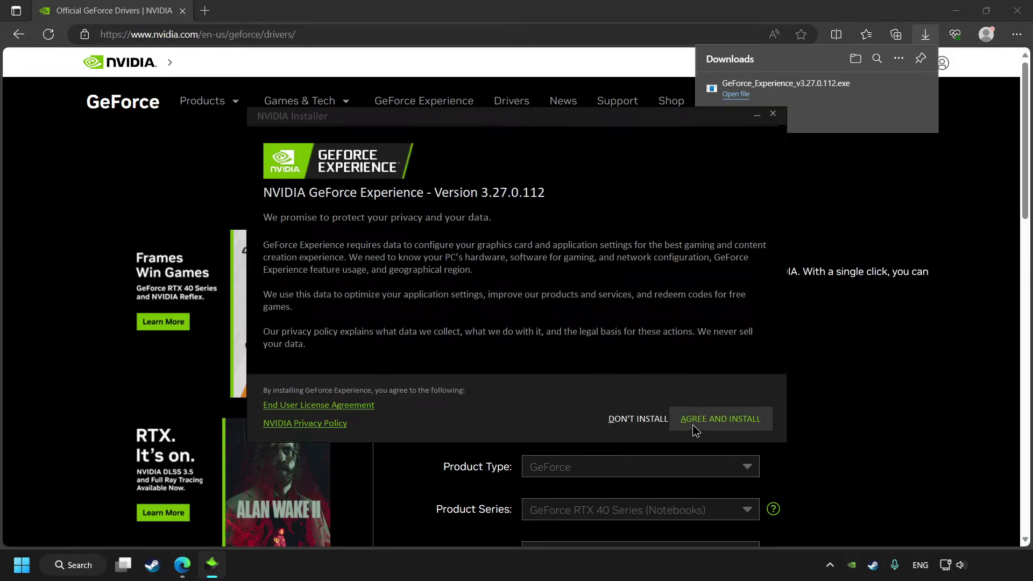
pyautogui.click(726, 431)
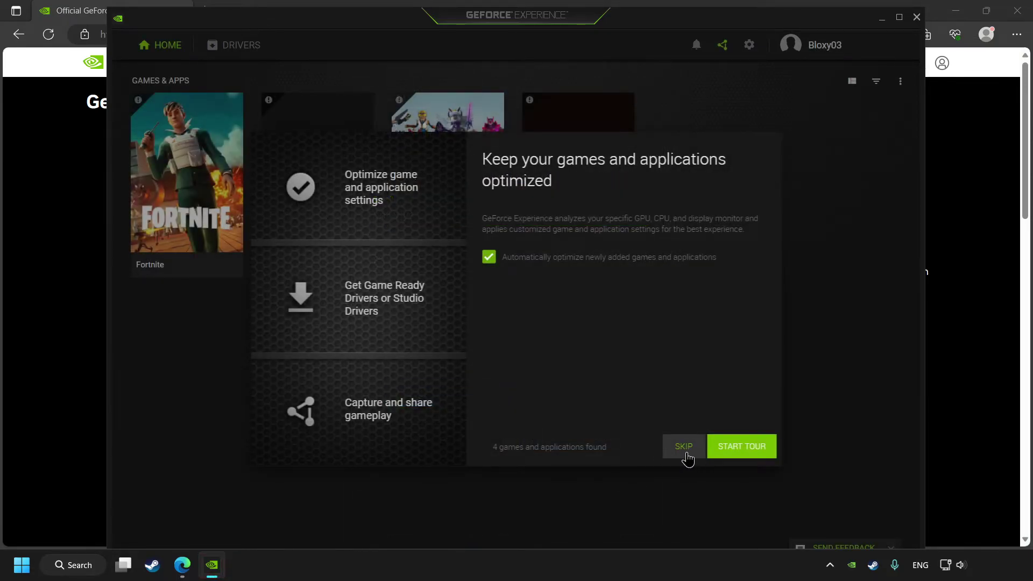
pyautogui.click(687, 454)
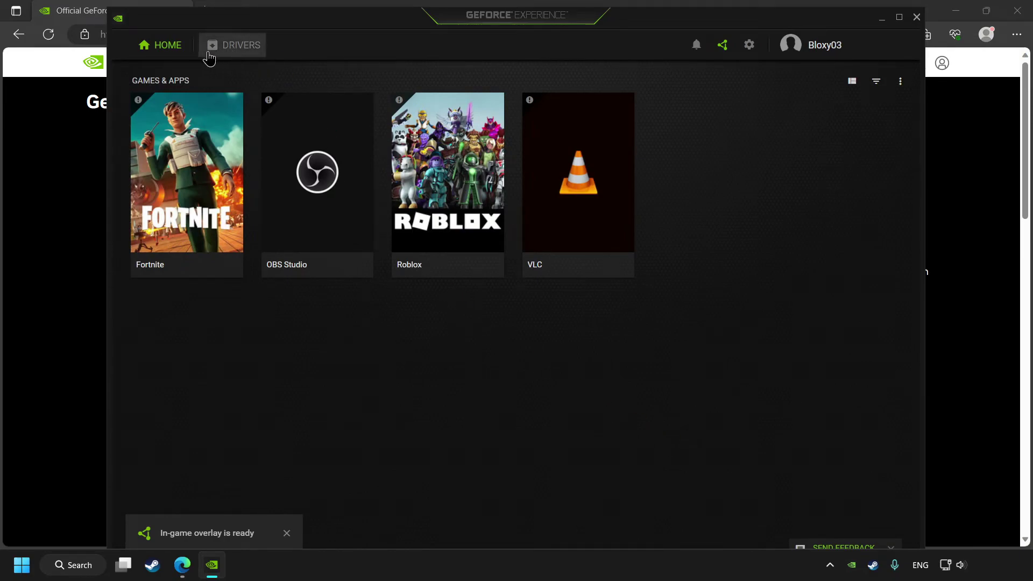
# Step: Check for graphics driver updates in GeForce Experience, dismissing the driver preferences tip
pyautogui.click(235, 58)
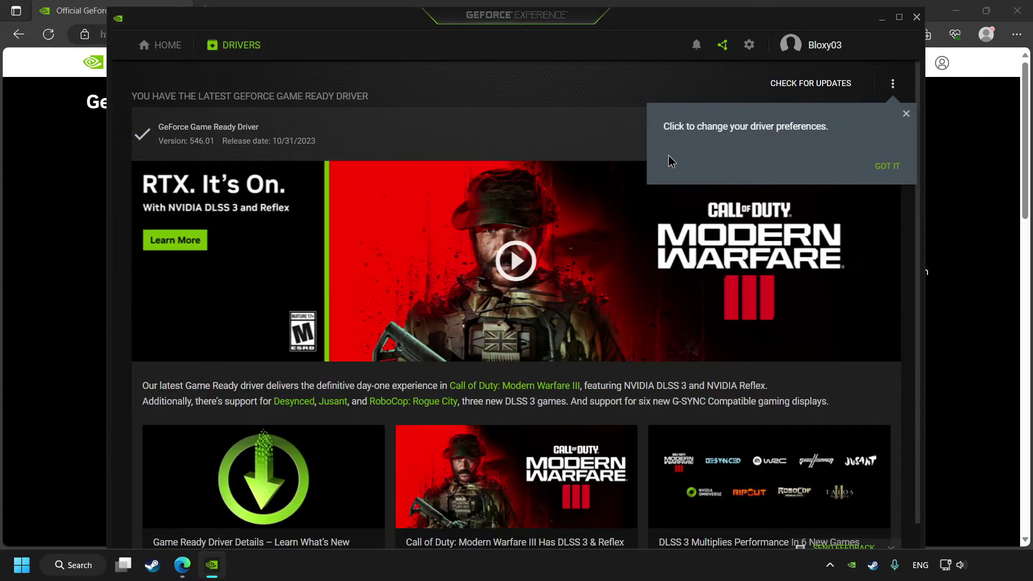
pyautogui.click(885, 167)
pyautogui.click(805, 89)
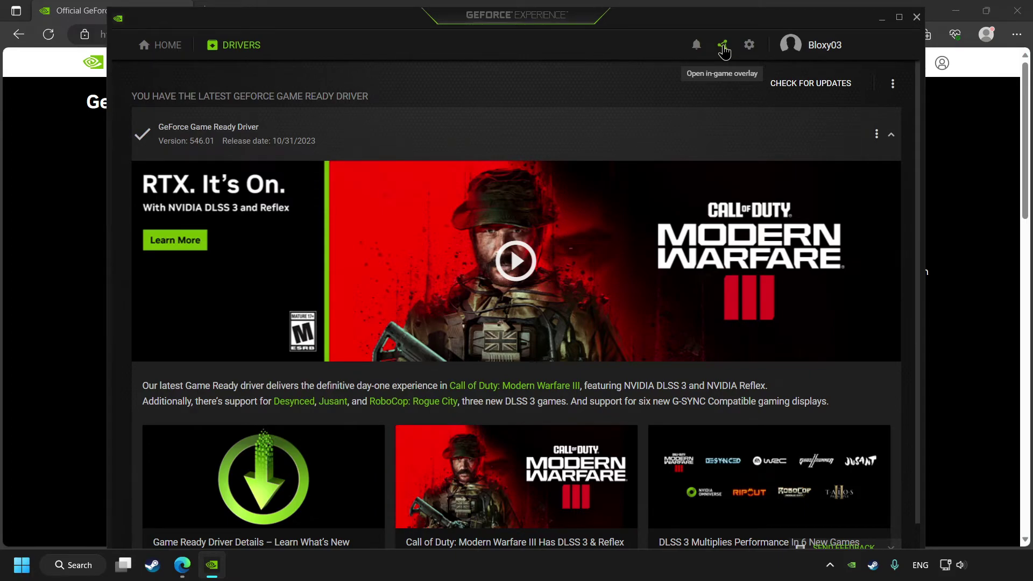
# Step: Turn off the in-game overlay in the GeForce Experience general settings, then close GeForce Experience and the browser
pyautogui.click(750, 47)
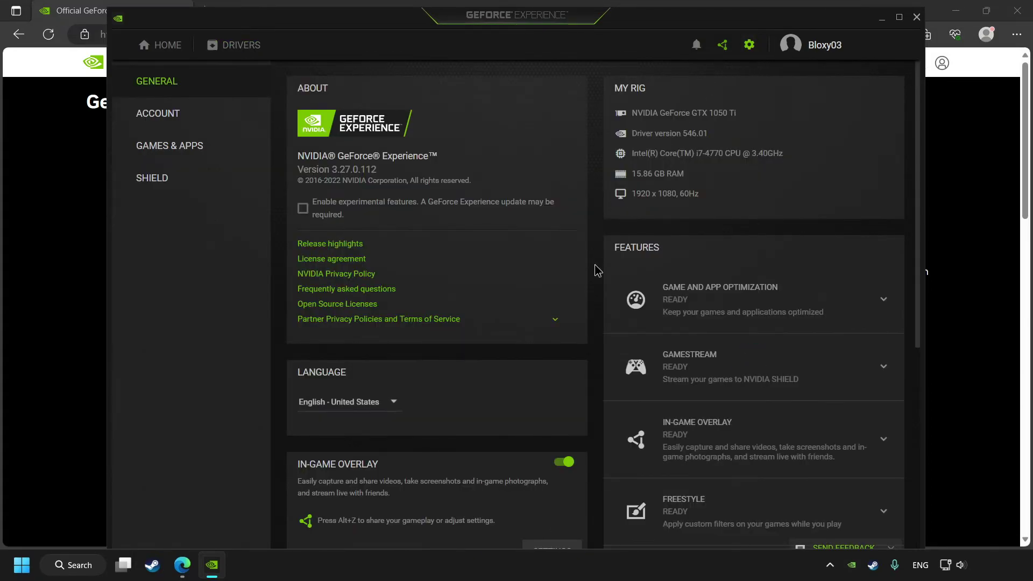
pyautogui.scroll(-3, 544, 293)
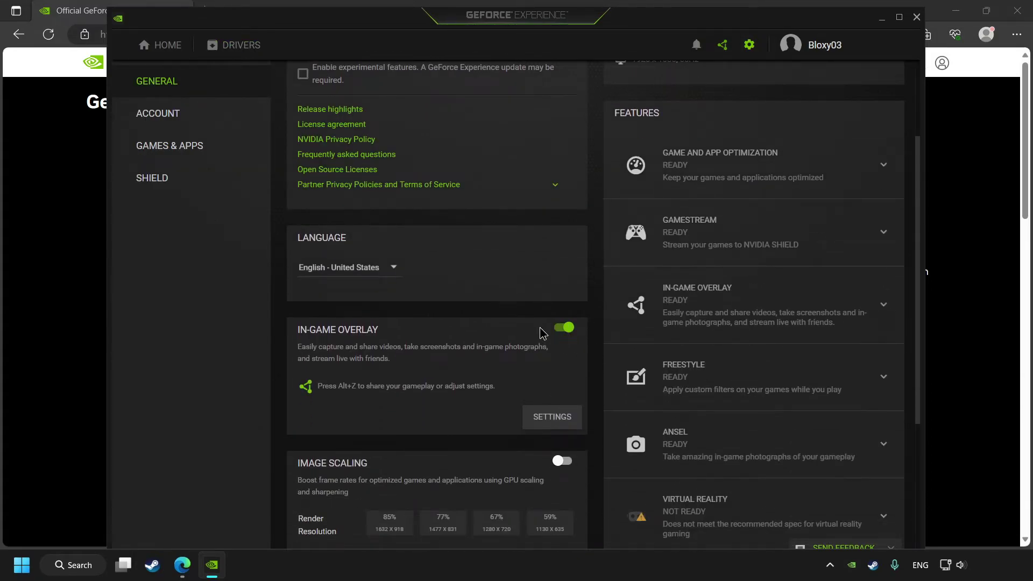
pyautogui.click(565, 329)
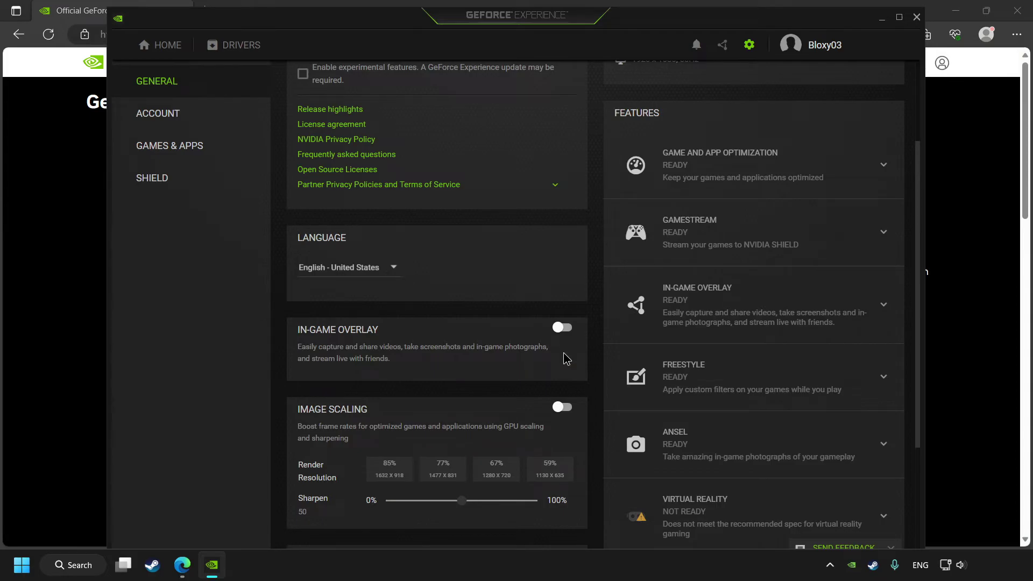
pyautogui.click(917, 17)
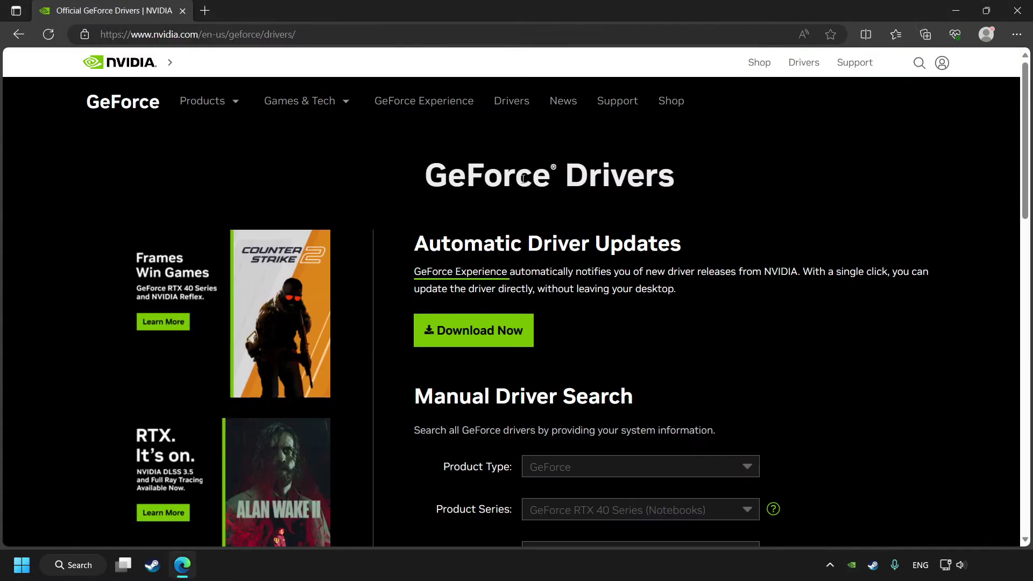
pyautogui.click(1012, 17)
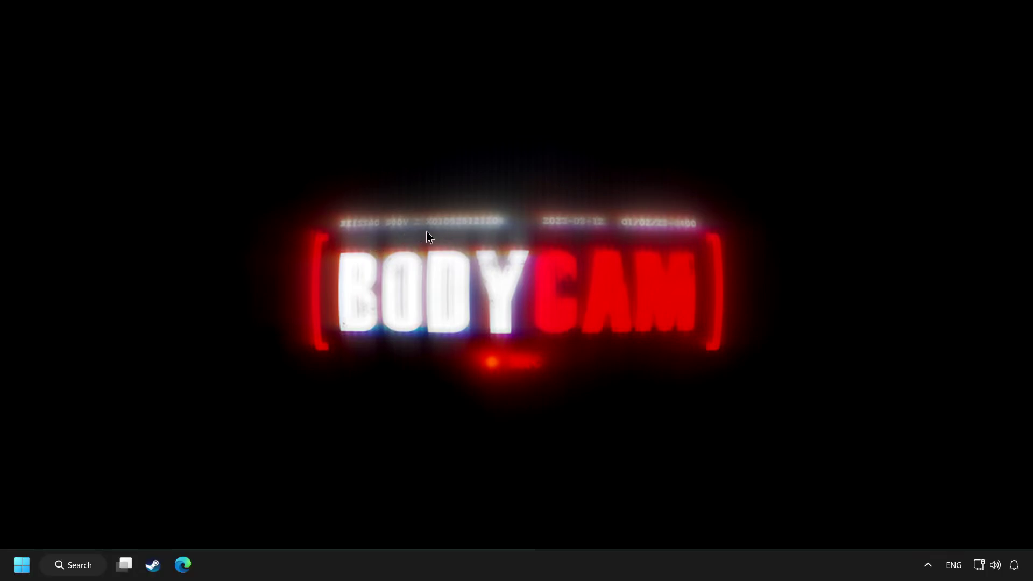
# Step: Open the NVIDIA Control Panel from the desktop and go to the Manage 3D settings page
pyautogui.rightClick(467, 235)
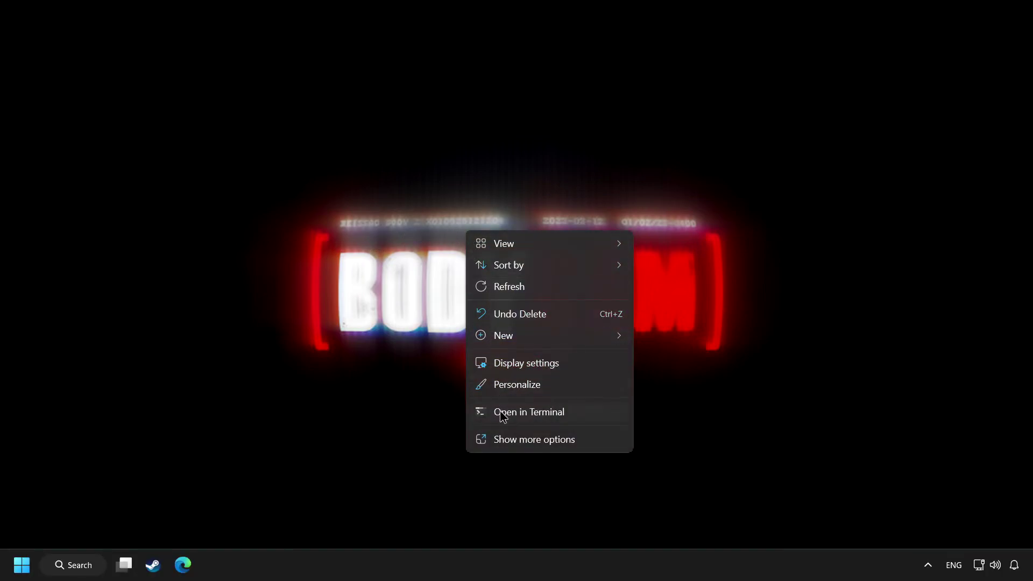
pyautogui.click(586, 440)
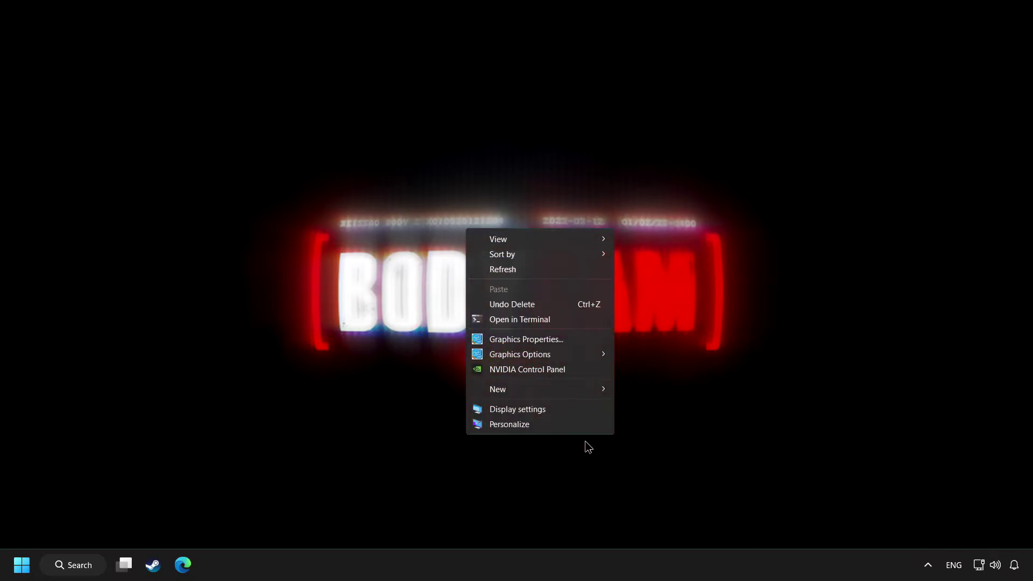
pyautogui.click(533, 371)
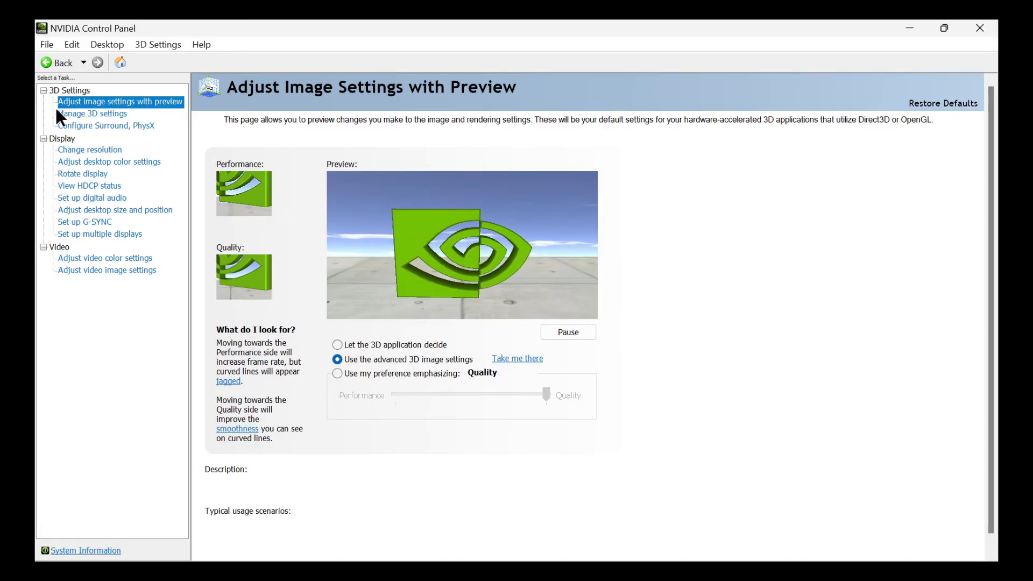
pyautogui.click(121, 114)
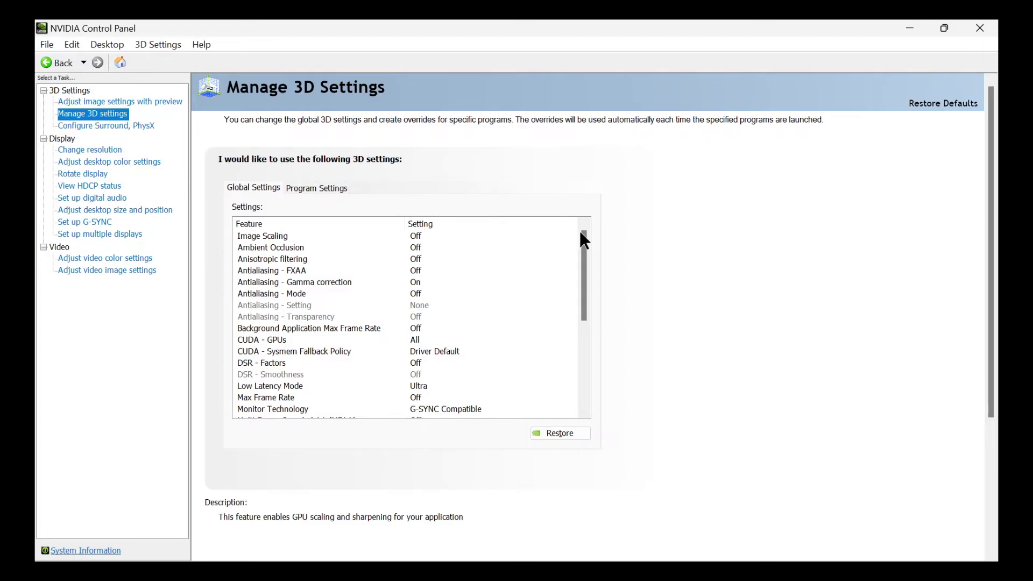
# Step: Set Low Latency Mode to Ultra in the global 3D settings
pyautogui.moveTo(583, 247)
pyautogui.mouseDown()
pyautogui.moveTo(579, 343)
pyautogui.moveTo(585, 246)
pyautogui.mouseUp()
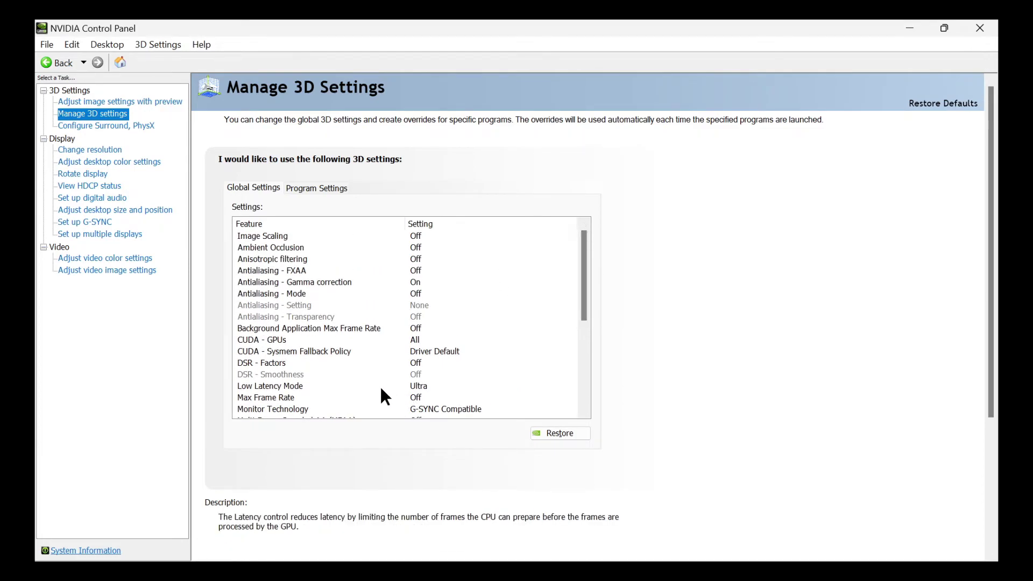
pyautogui.moveTo(585, 277); pyautogui.dragTo(584, 298)
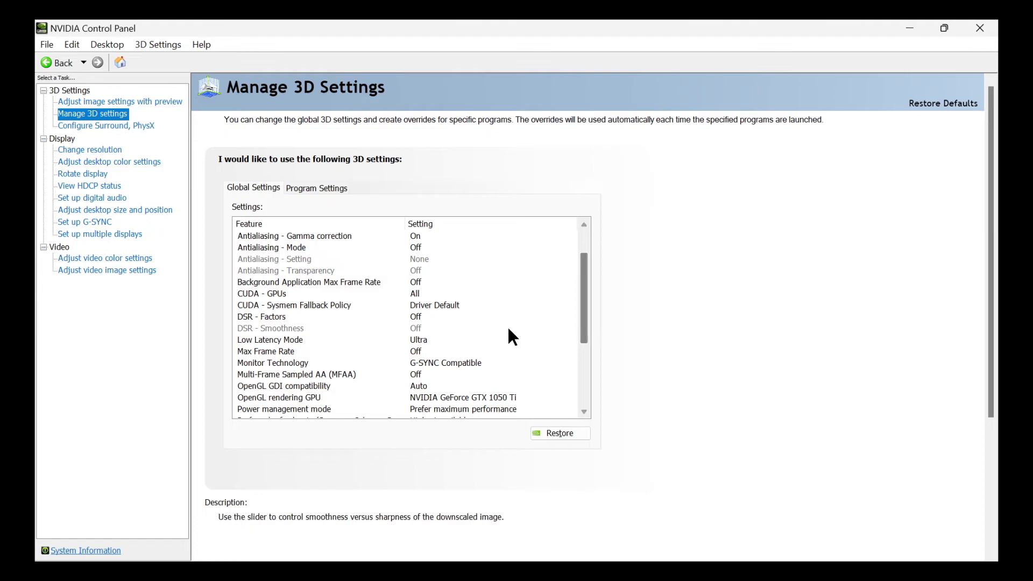
pyautogui.click(419, 339)
pyautogui.click(420, 339)
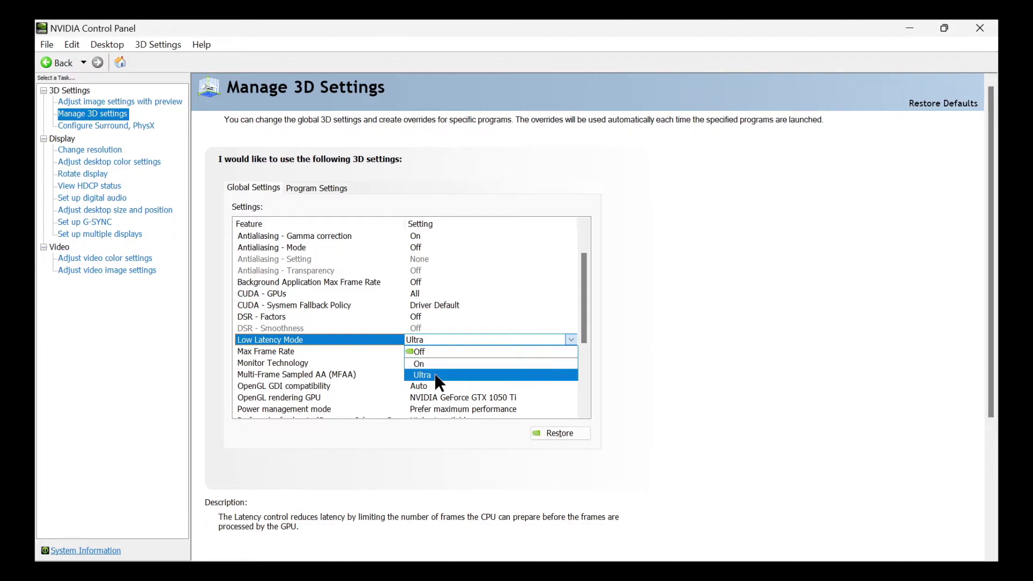
pyautogui.click(638, 344)
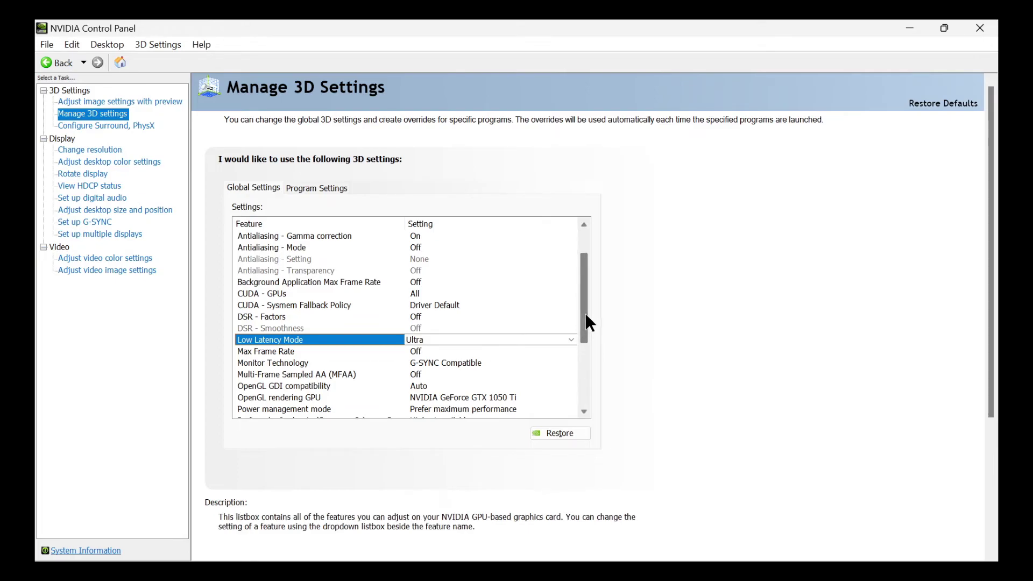
# Step: Set Monitor Technology to G-SYNC Compatible in the global 3D settings
pyautogui.moveTo(585, 312); pyautogui.dragTo(586, 332)
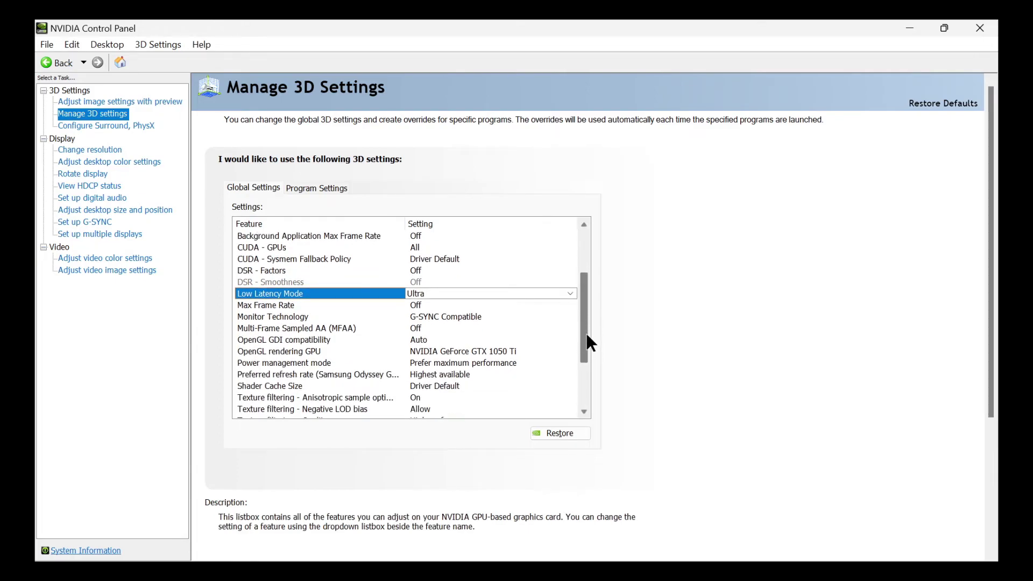
pyautogui.click(429, 317)
pyautogui.click(428, 317)
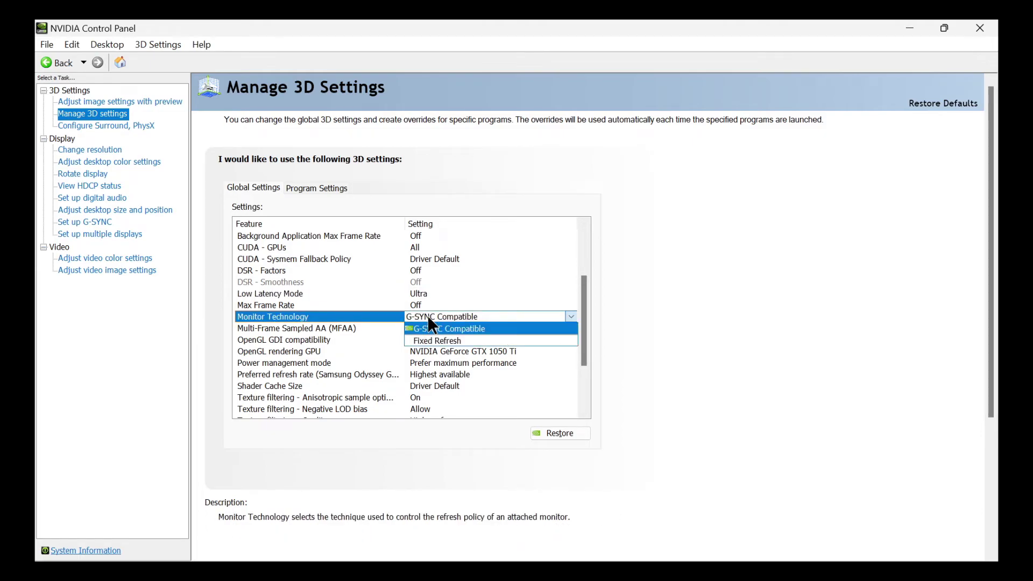
pyautogui.click(464, 320)
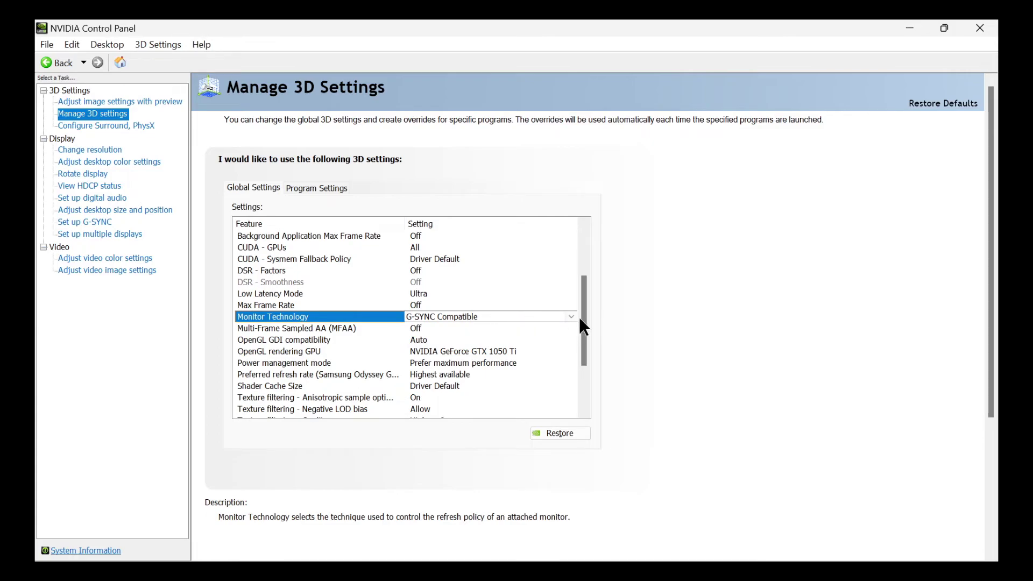
# Step: Set Power management mode to "Prefer maximum performance" in the global 3D settings
pyautogui.scroll(-1, 586, 322)
pyautogui.scroll(-2, 586, 324)
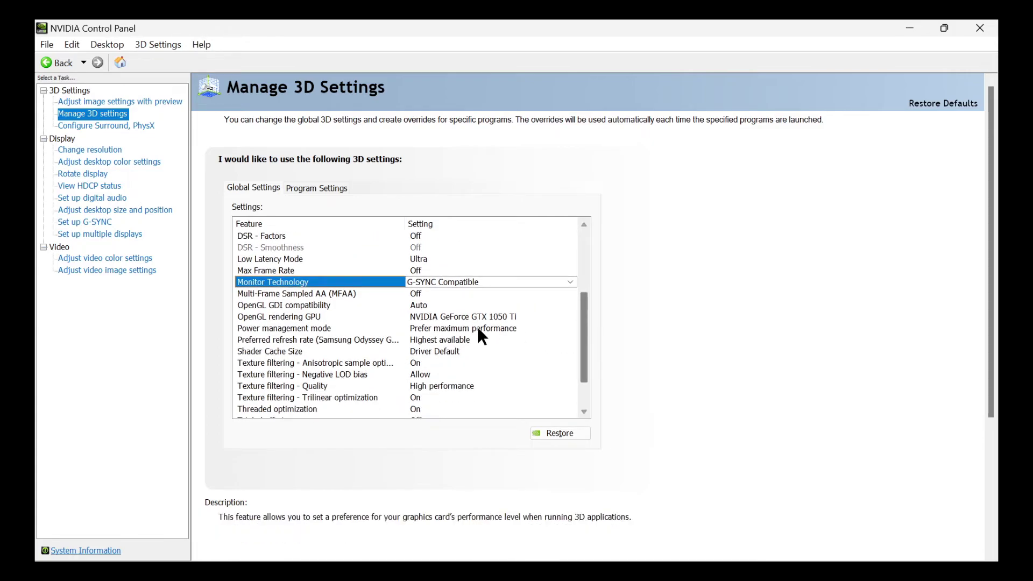
pyautogui.click(458, 329)
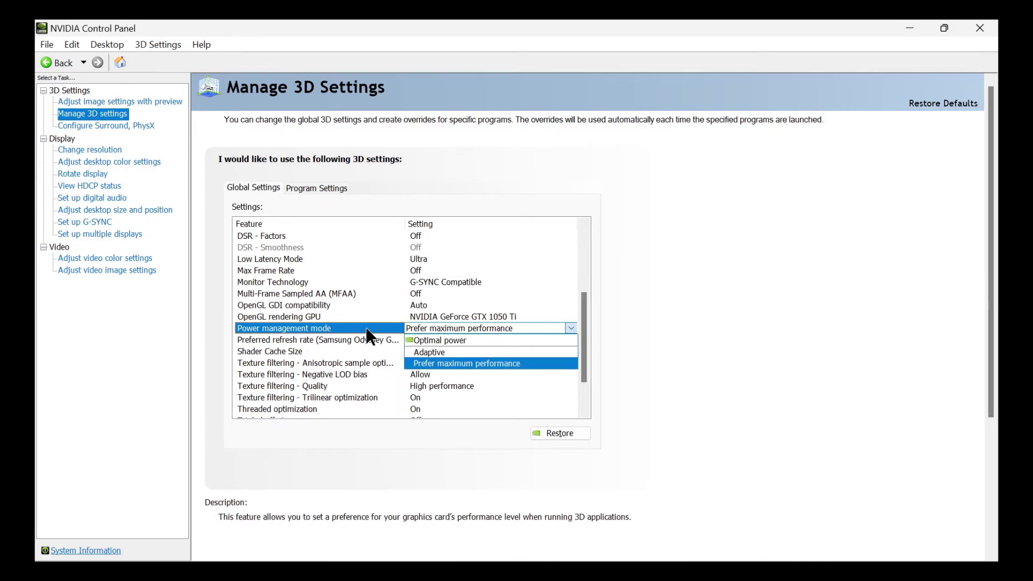
pyautogui.click(462, 364)
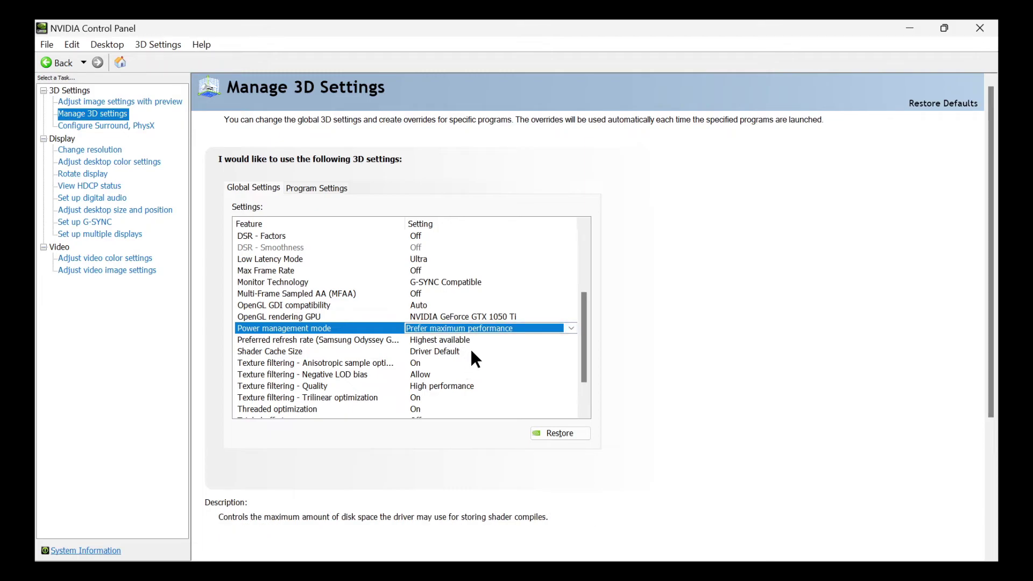
# Step: Set "Texture filtering - Quality" to High performance in the global 3D settings
pyautogui.moveTo(582, 340); pyautogui.dragTo(576, 356)
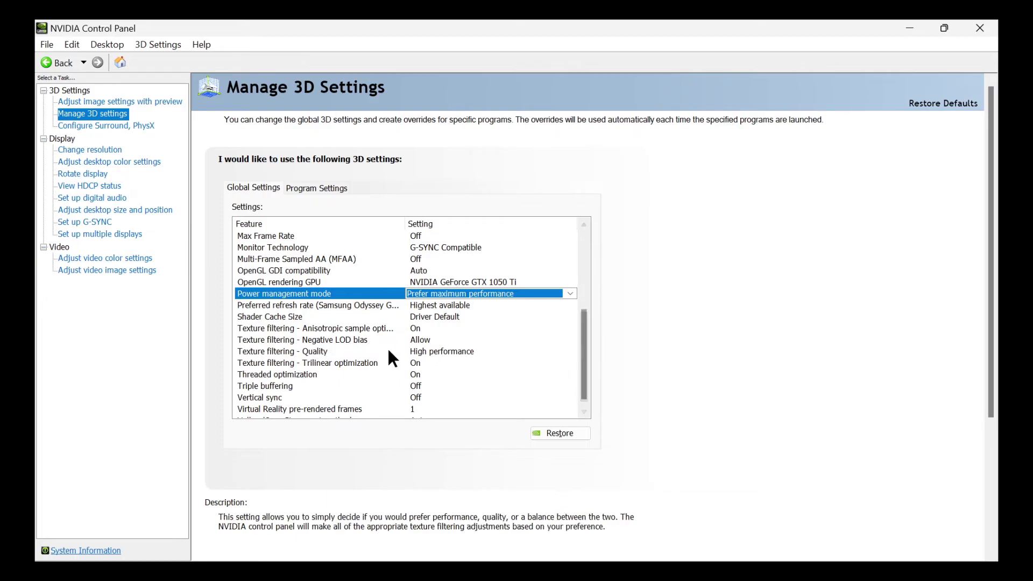
pyautogui.click(450, 350)
pyautogui.click(450, 350)
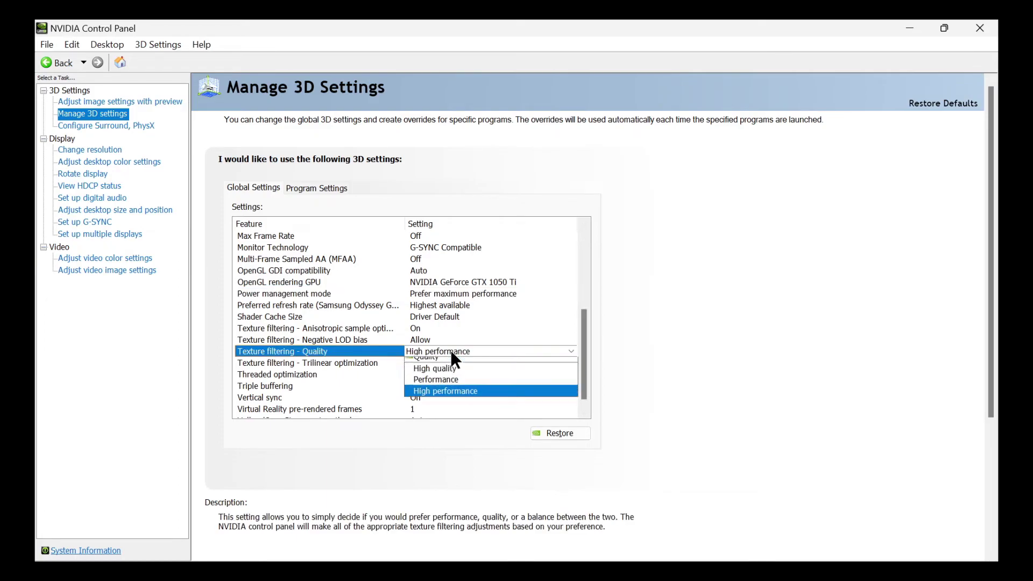
pyautogui.click(456, 397)
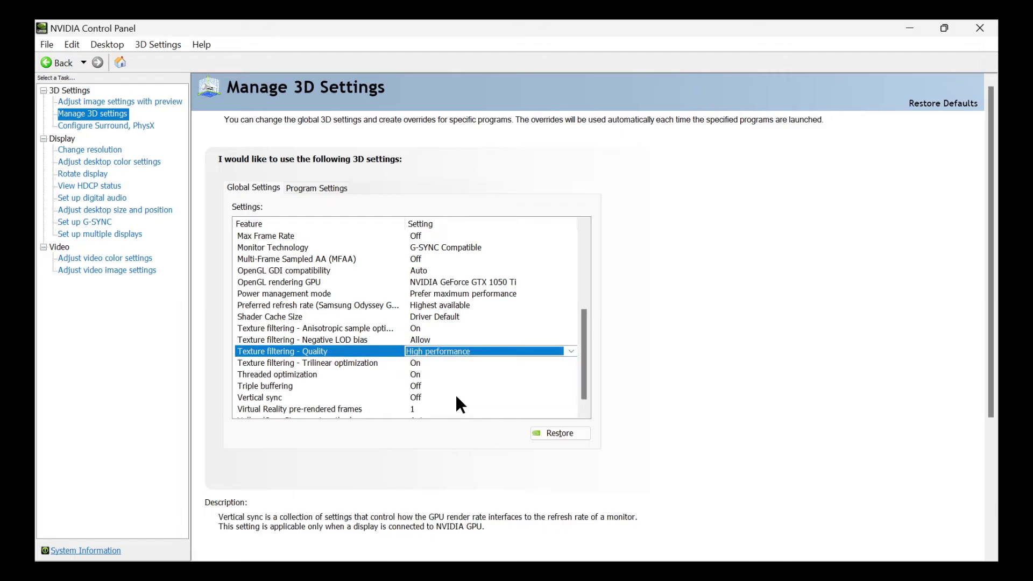
pyautogui.scroll(-1, 585, 351)
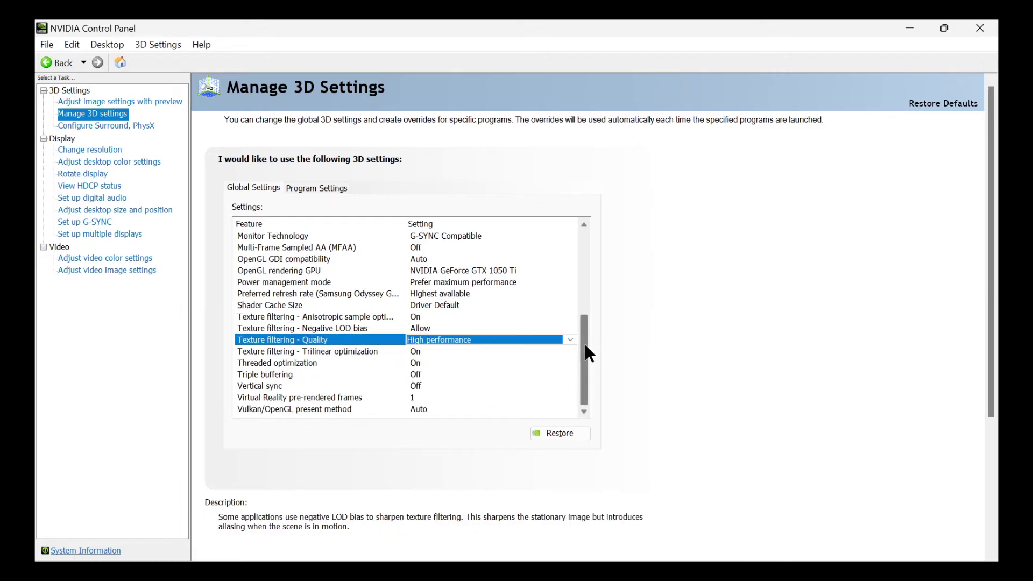
pyautogui.moveTo(585, 383); pyautogui.dragTo(587, 292)
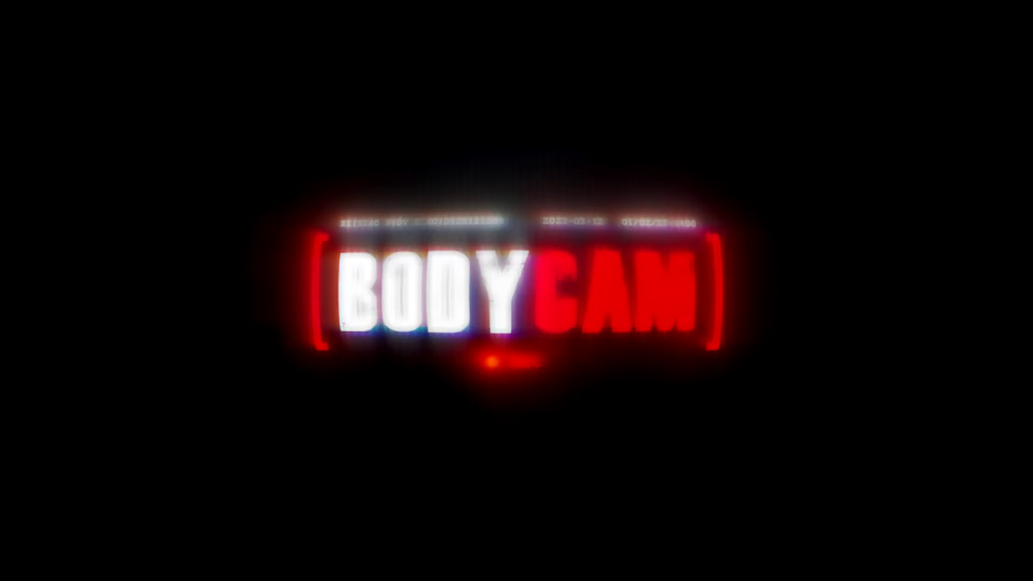
pyautogui.rightClick(407, 188)
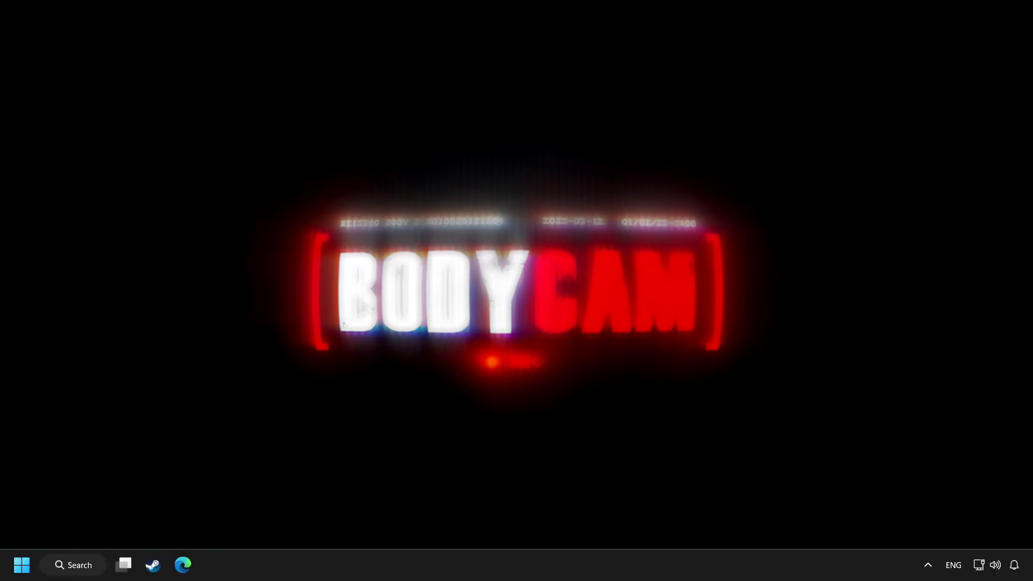
# Step: Search Windows for %temp% and open the matching Temp folder
pyautogui.click(82, 569)
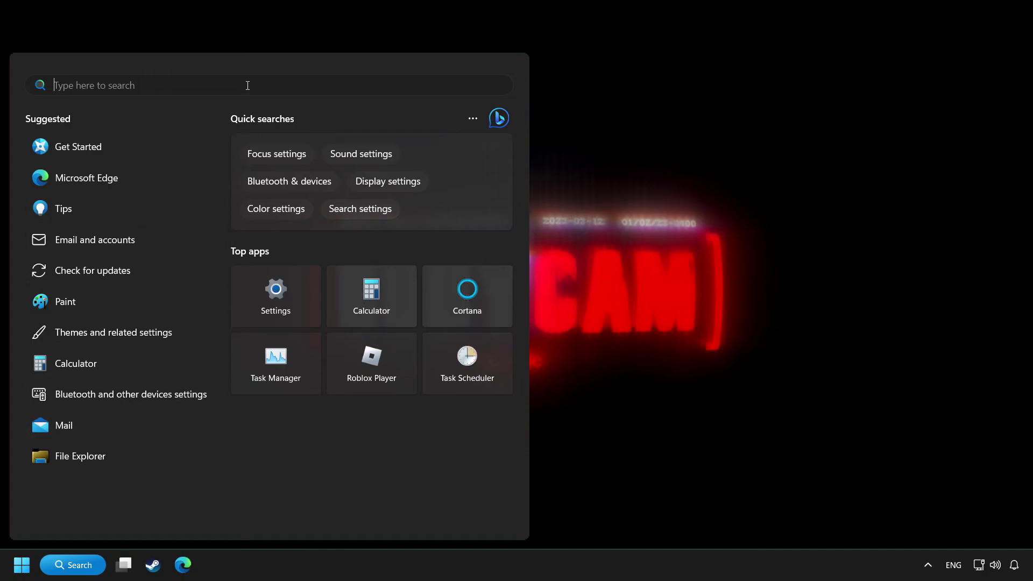
pyautogui.write('%temp%')
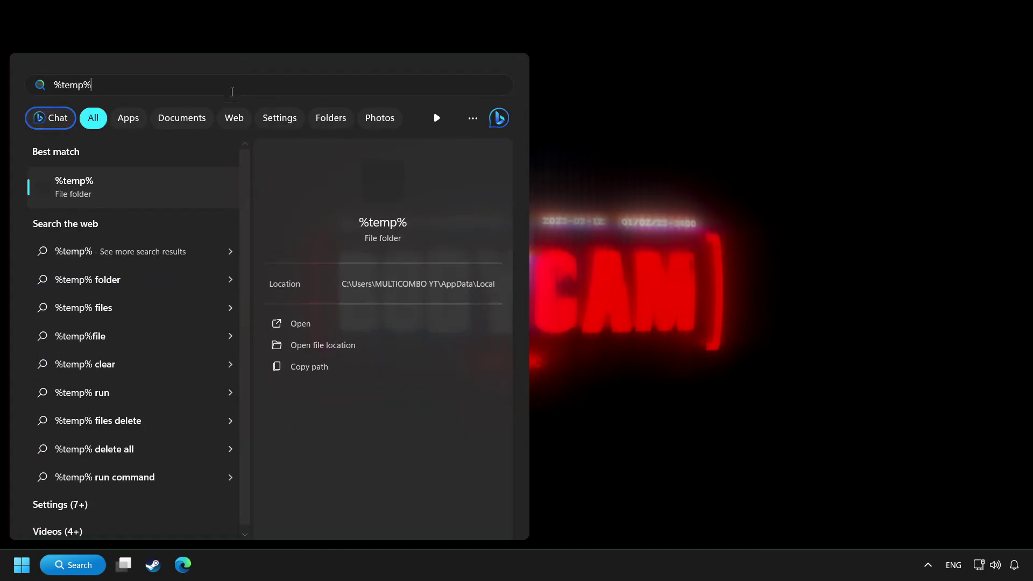
pyautogui.click(173, 188)
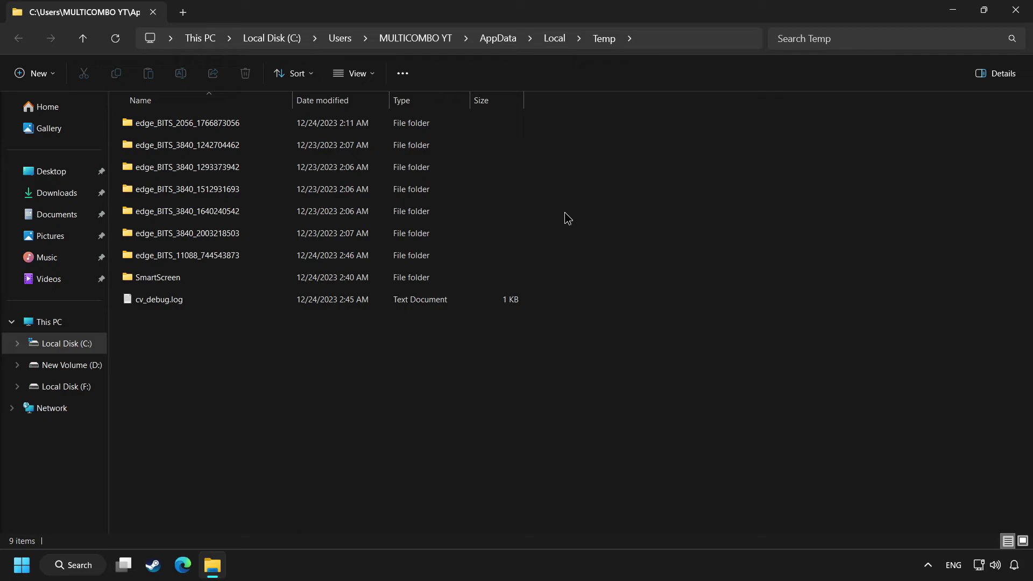
# Step: Delete all files and folders in the Temp folder and close its window
pyautogui.hotkey('ctrl', 'a')
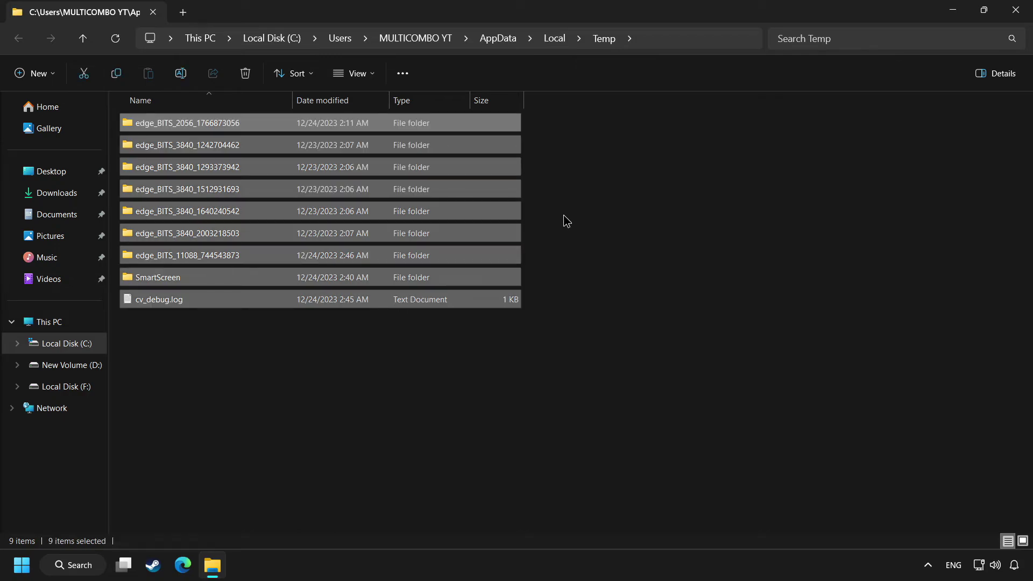
pyautogui.rightClick(451, 188)
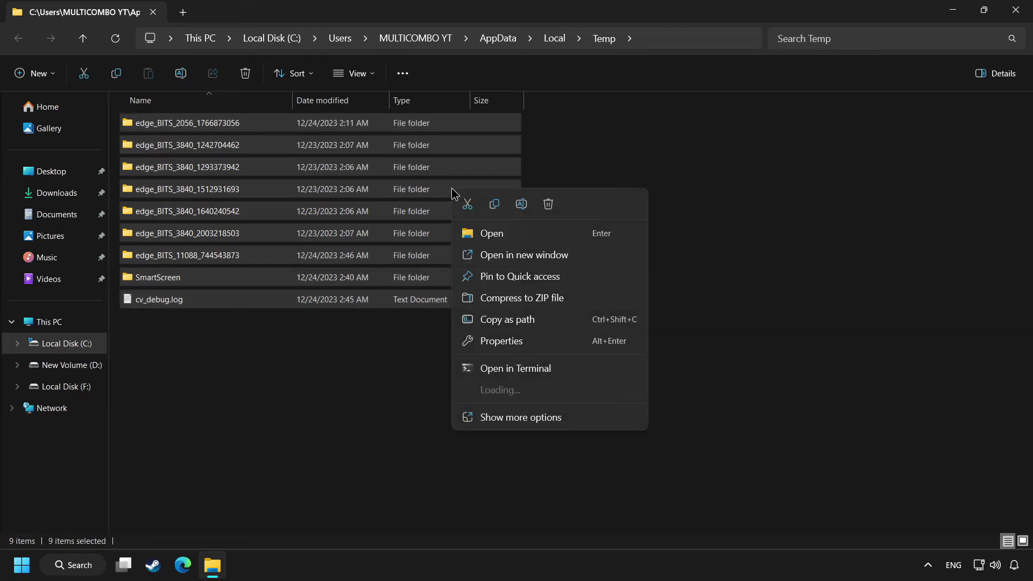
pyautogui.click(549, 205)
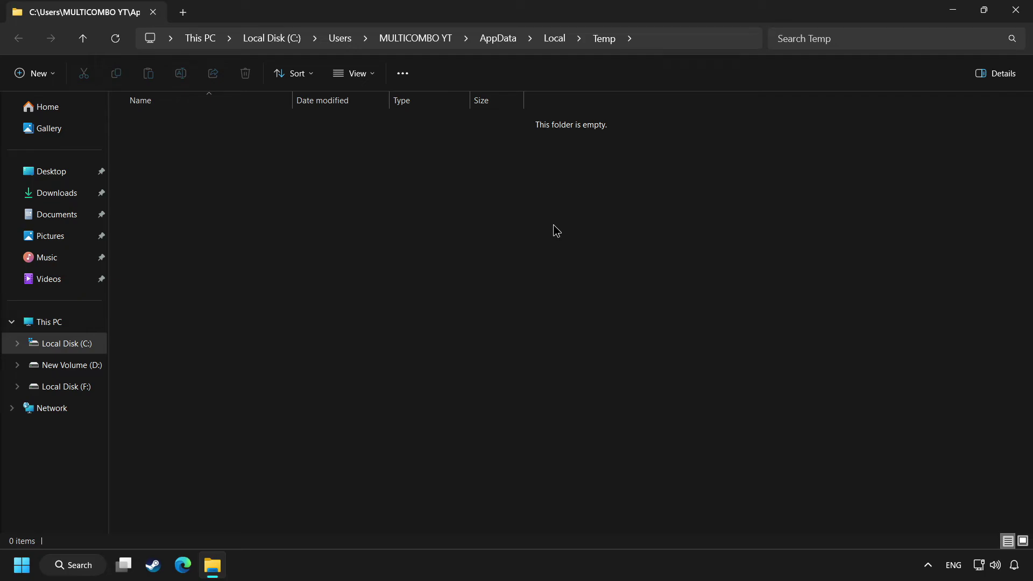
pyautogui.click(1016, 11)
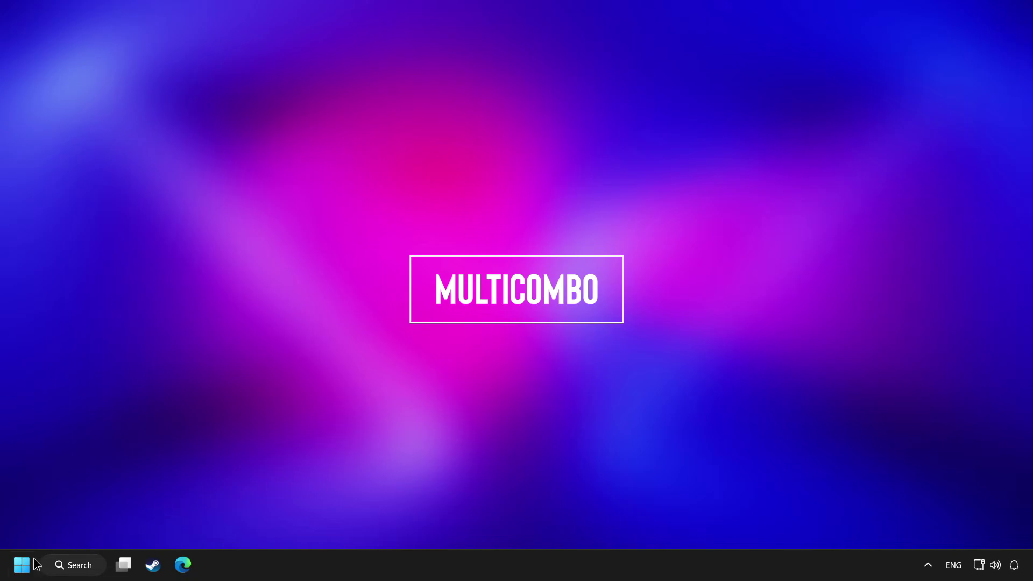
# Step: Open the Storage page in the Windows system settings
pyautogui.click(18, 568)
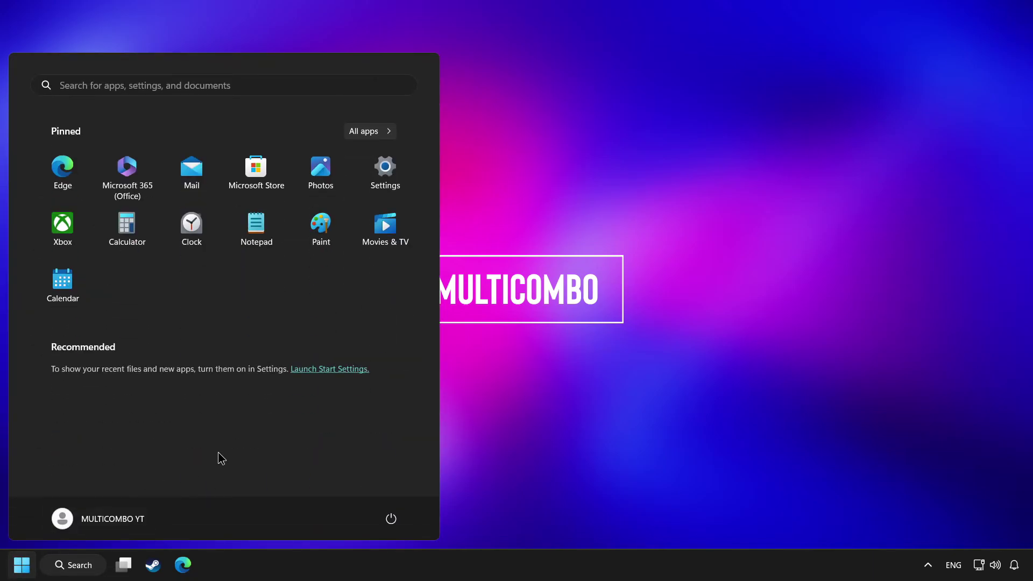
pyautogui.click(390, 182)
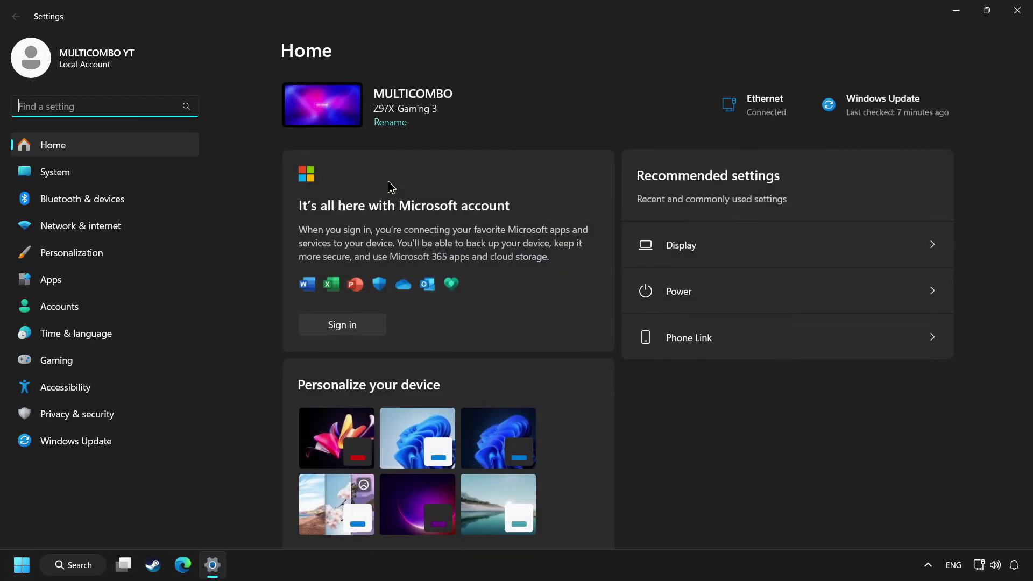
pyautogui.click(133, 178)
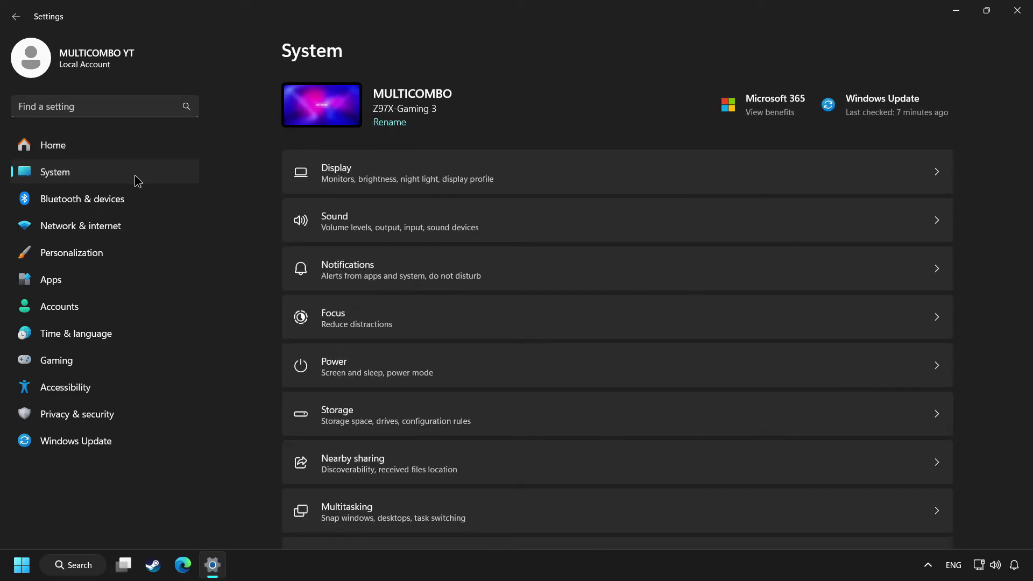
pyautogui.scroll(-2, 348, 350)
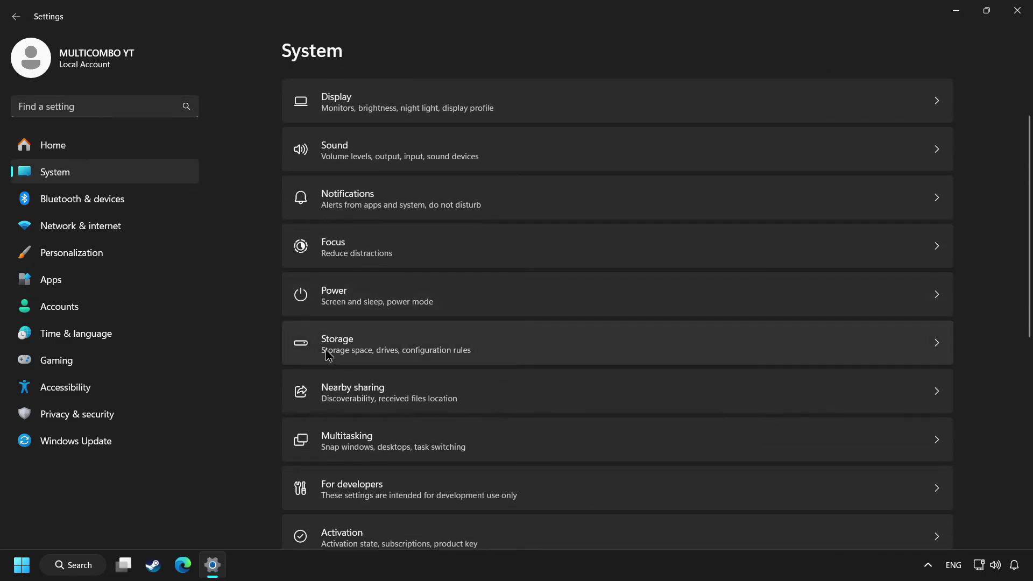
pyautogui.click(489, 345)
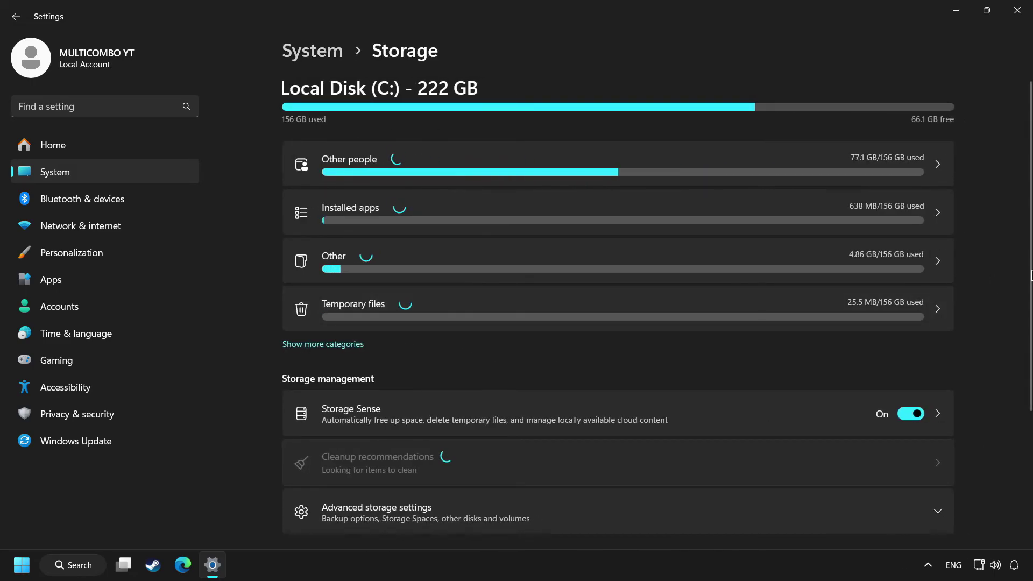
# Step: Open the advanced temporary files options from the storage cleanup recommendations
pyautogui.moveTo(1028, 275); pyautogui.dragTo(1027, 362)
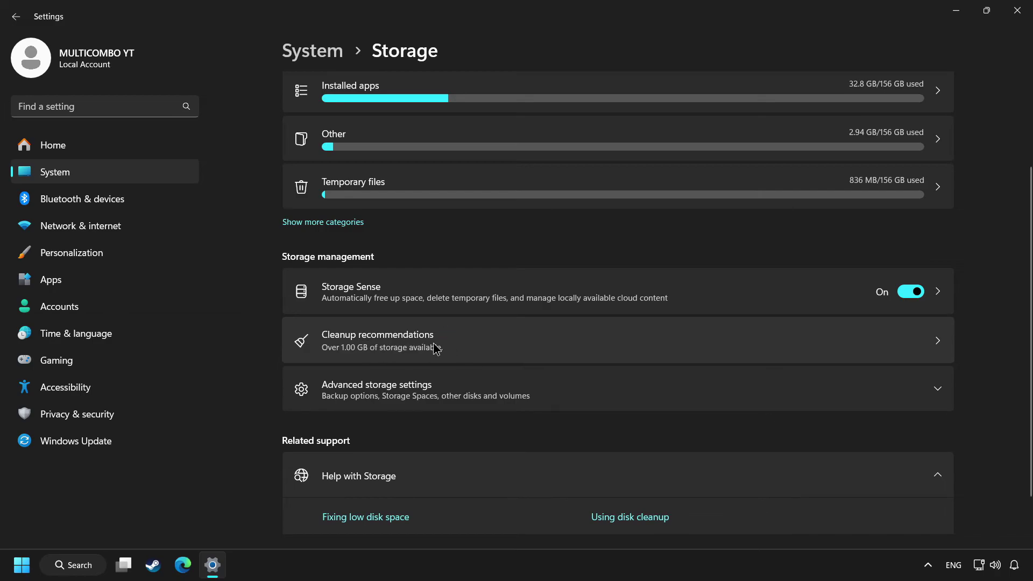
pyautogui.click(529, 349)
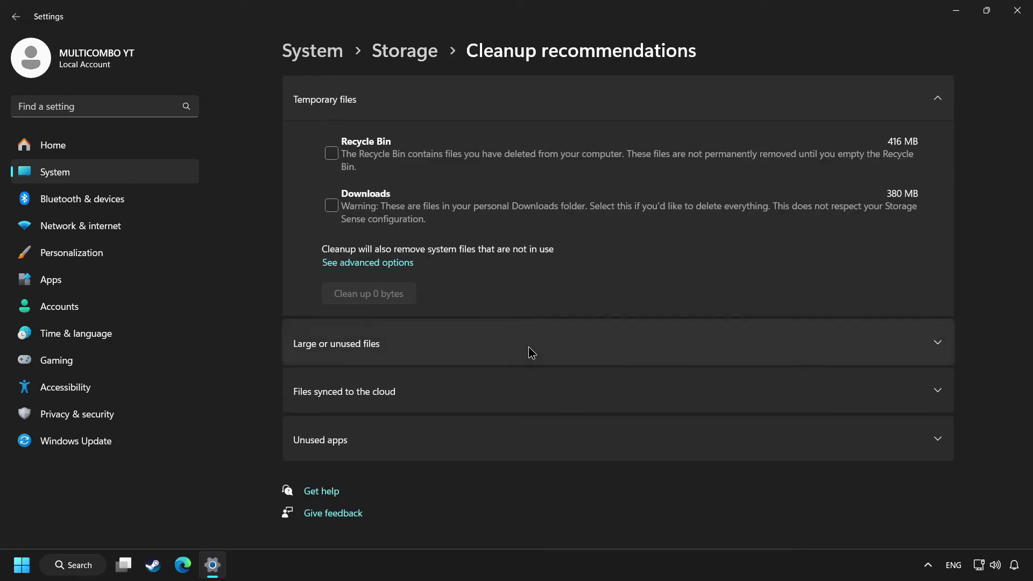
pyautogui.click(368, 265)
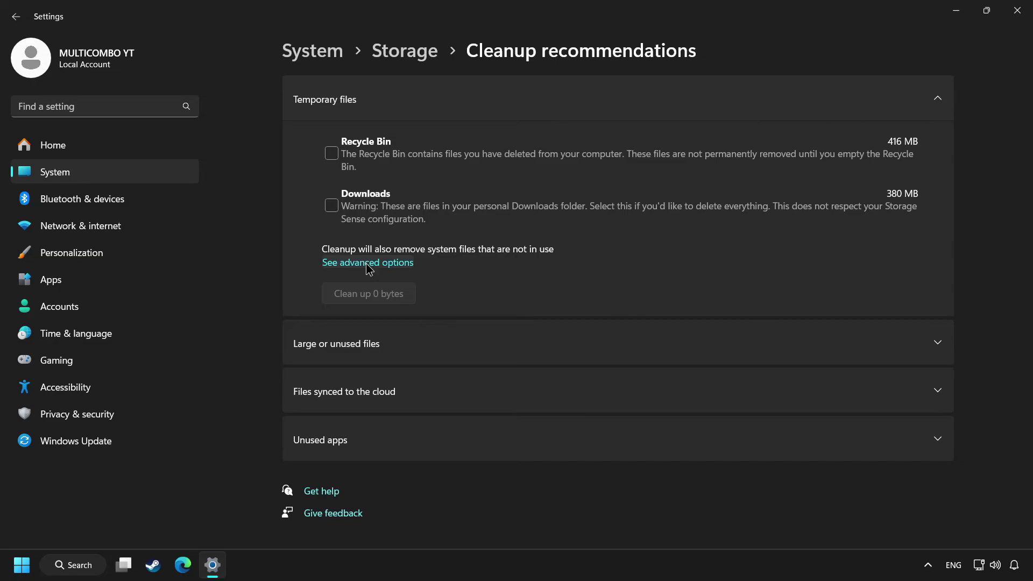
# Step: Include Recycle Bin and Downloads in the temporary files selection and permanently remove all selected files
pyautogui.click(291, 256)
pyautogui.click(291, 320)
pyautogui.scroll(-6, 349, 301)
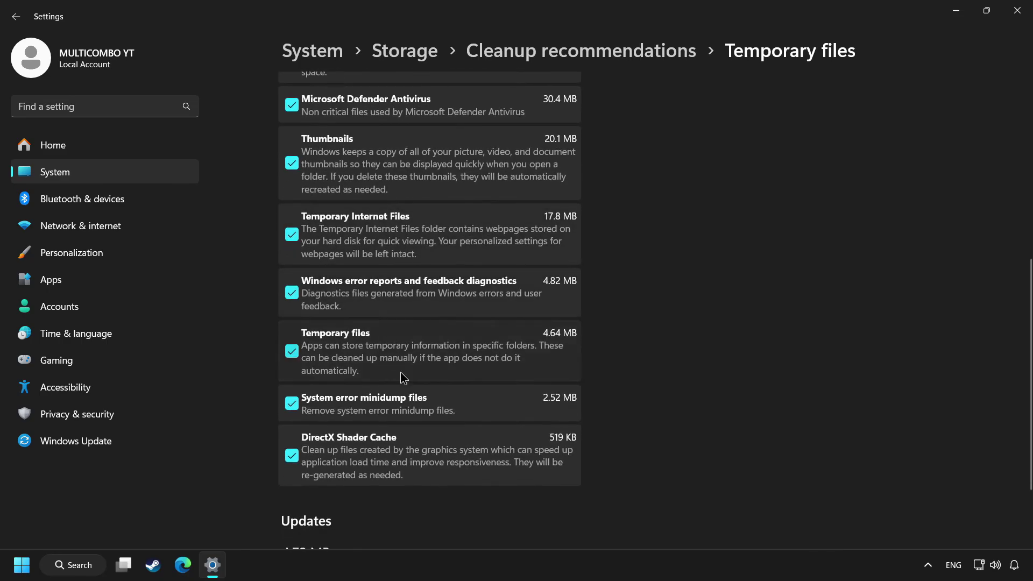
pyautogui.scroll(6, 334, 258)
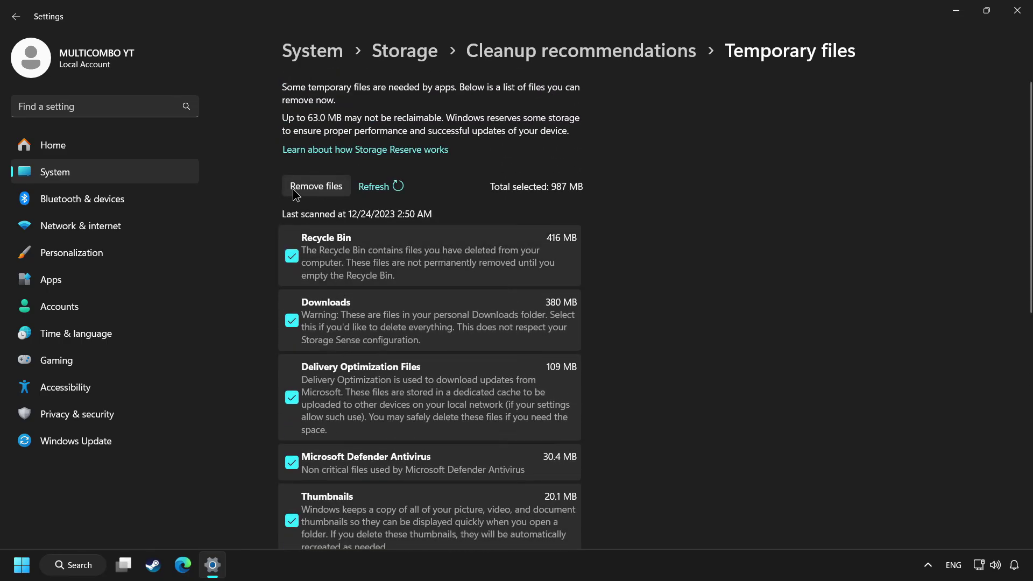
pyautogui.click(320, 196)
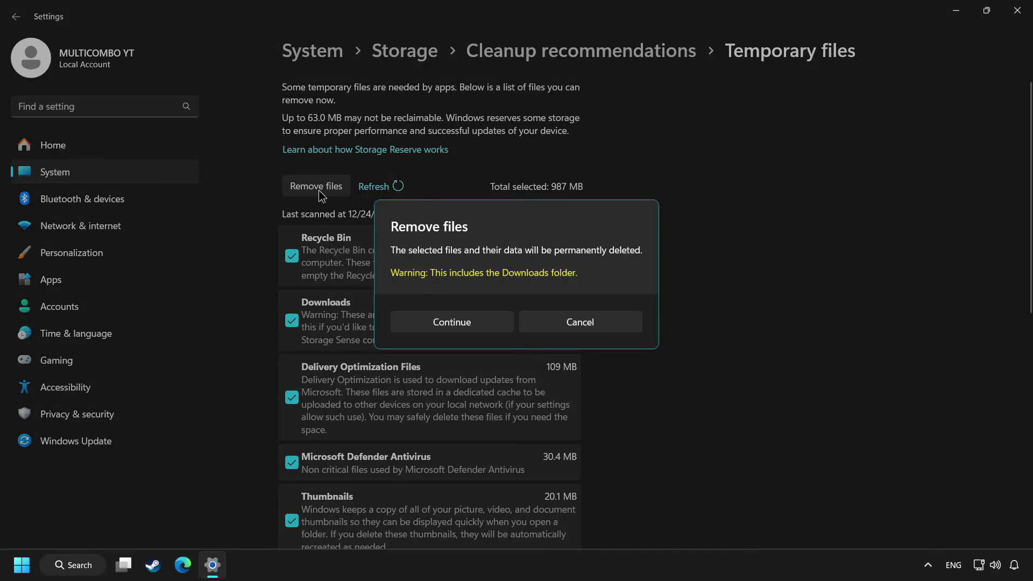
pyautogui.click(474, 332)
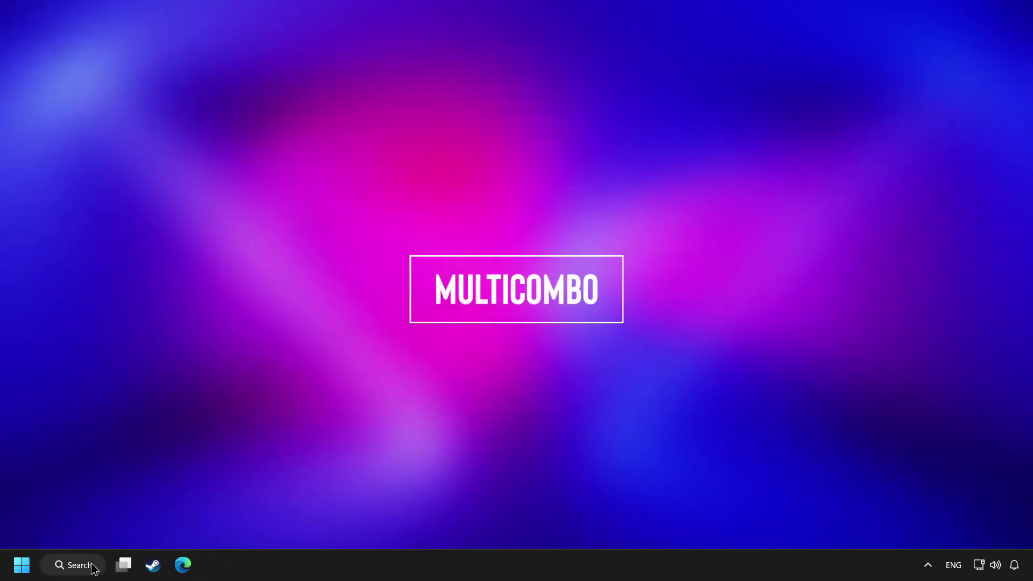
# Step: Search Windows for msc and open System Configuration
pyautogui.click(90, 567)
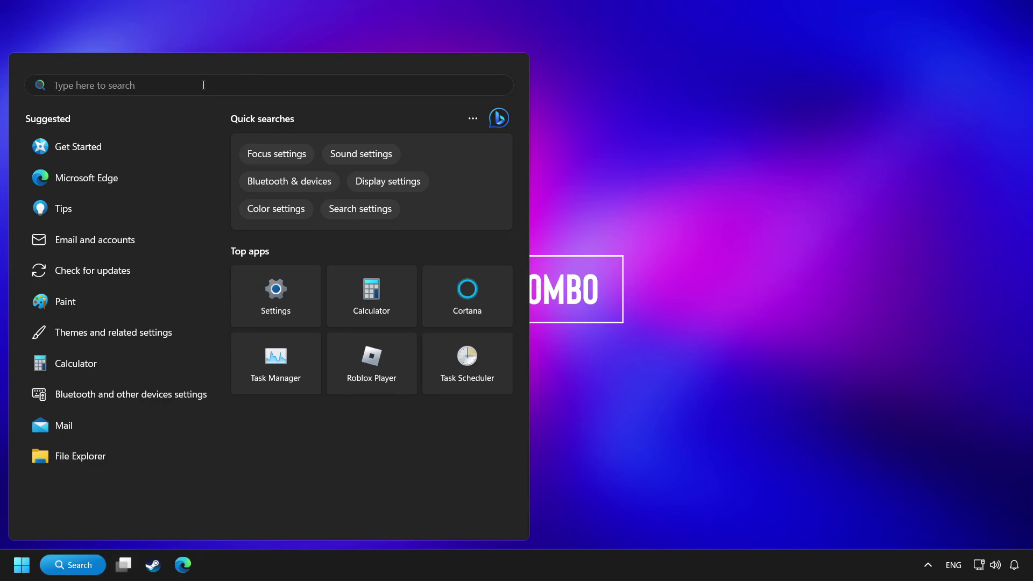
pyautogui.write('msc')
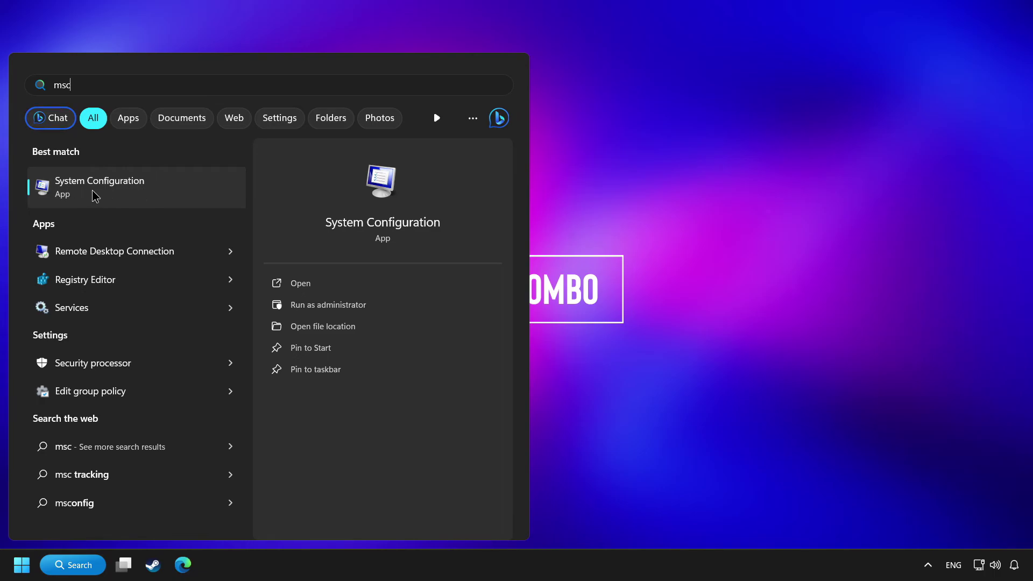
pyautogui.click(202, 192)
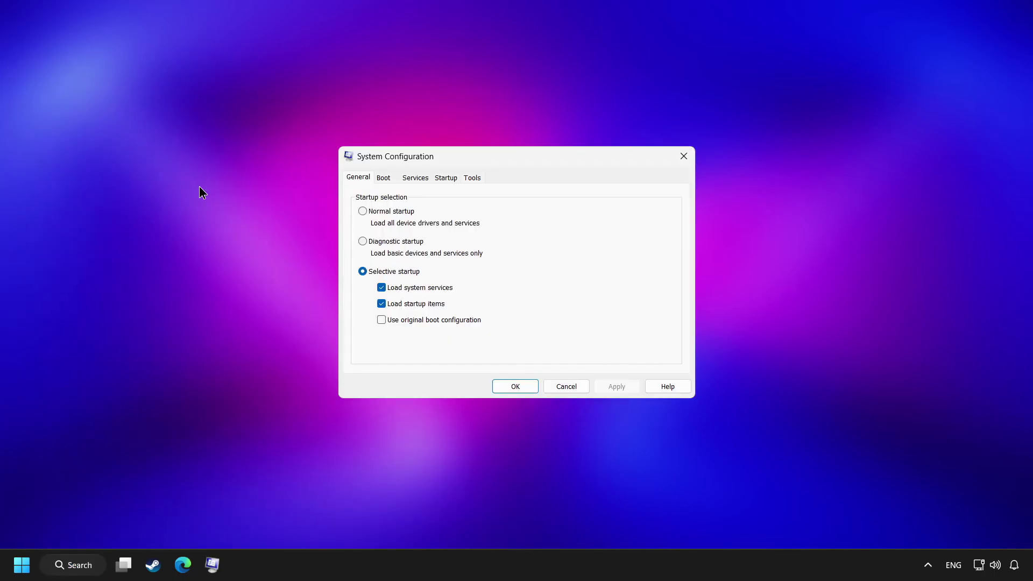
# Step: Set the number of processors to 8 in the advanced boot options and apply the change
pyautogui.click(389, 181)
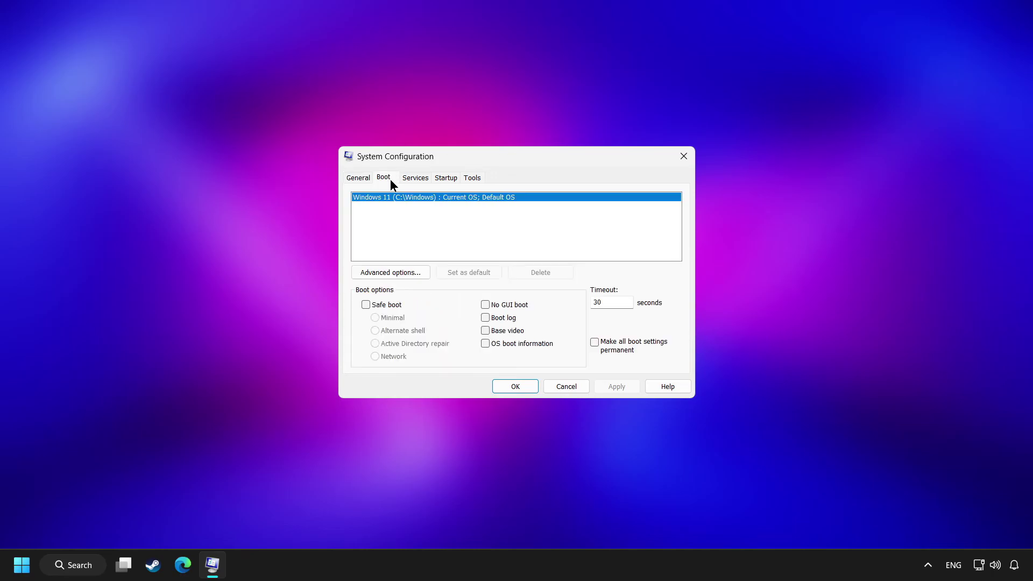
pyautogui.click(401, 274)
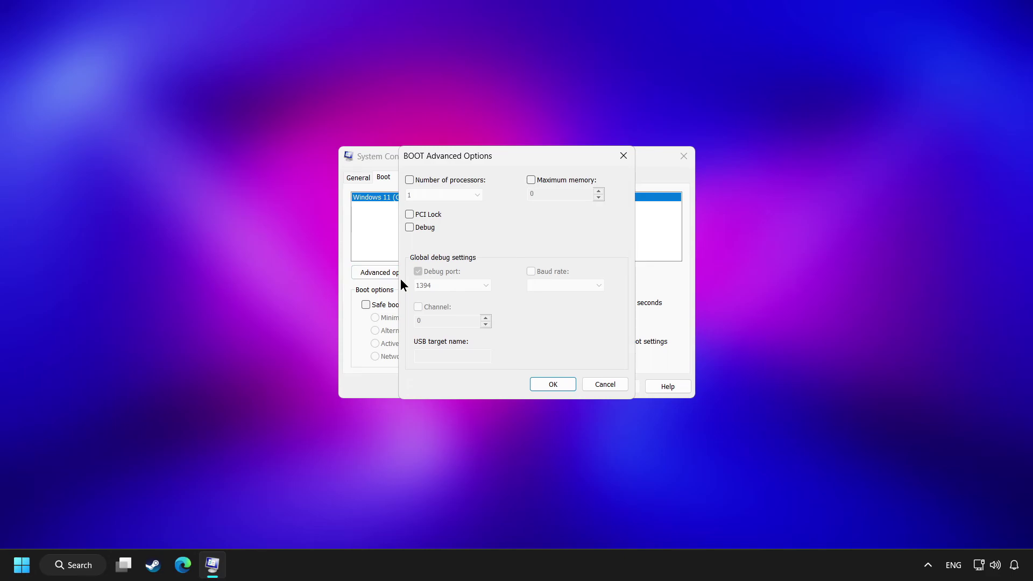
pyautogui.click(417, 181)
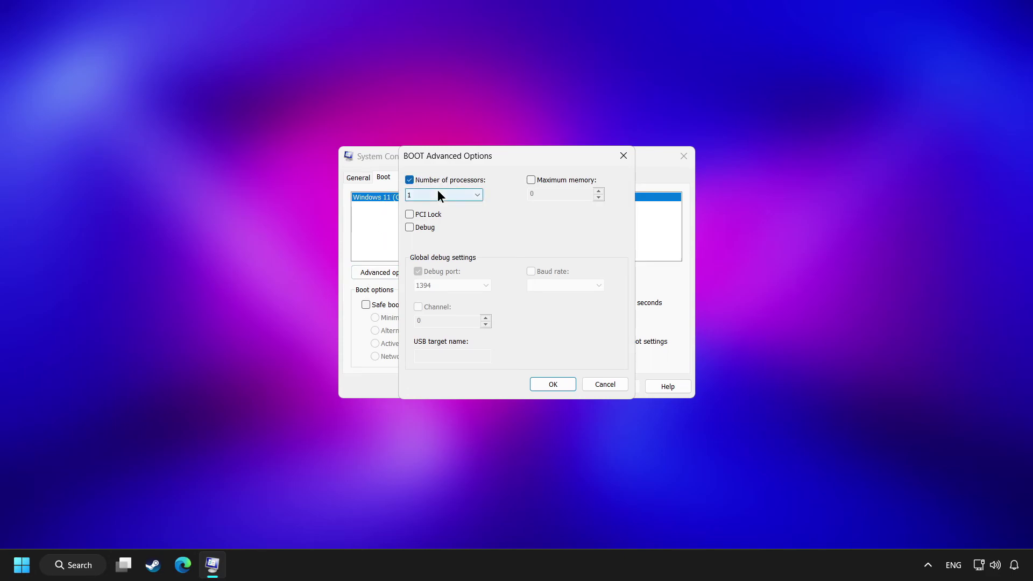
pyautogui.click(438, 192)
pyautogui.click(431, 266)
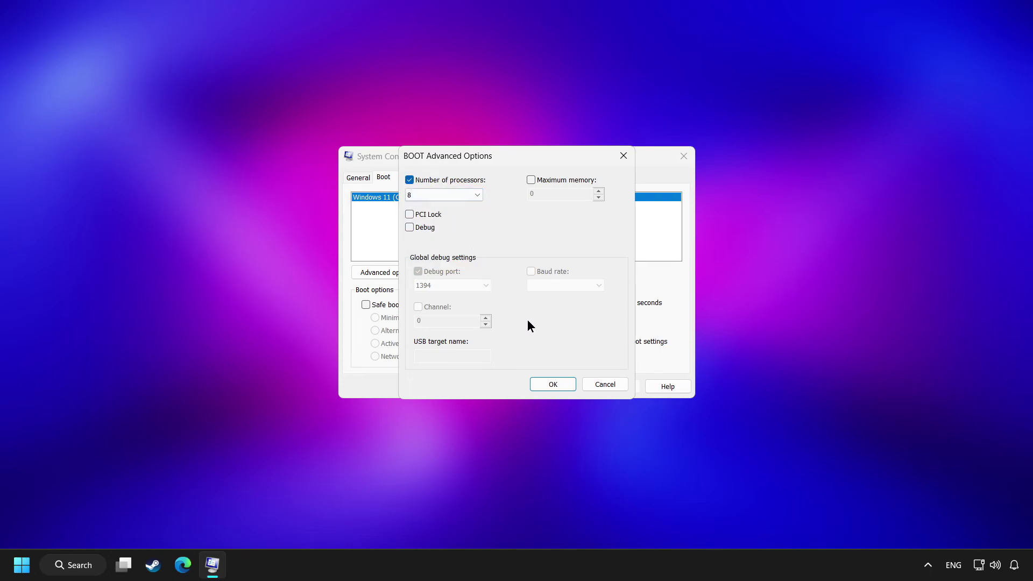
pyautogui.click(552, 384)
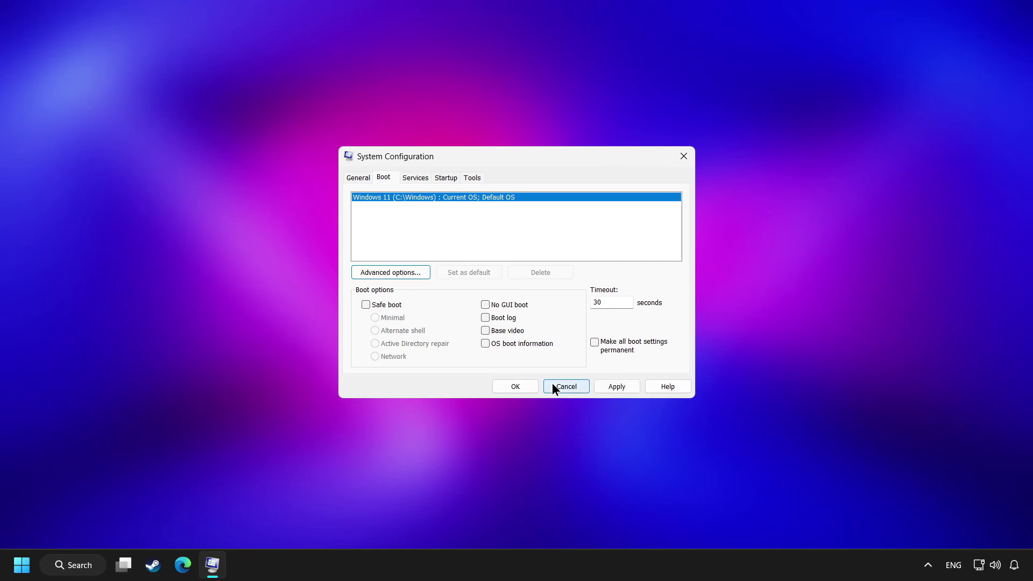
pyautogui.click(617, 387)
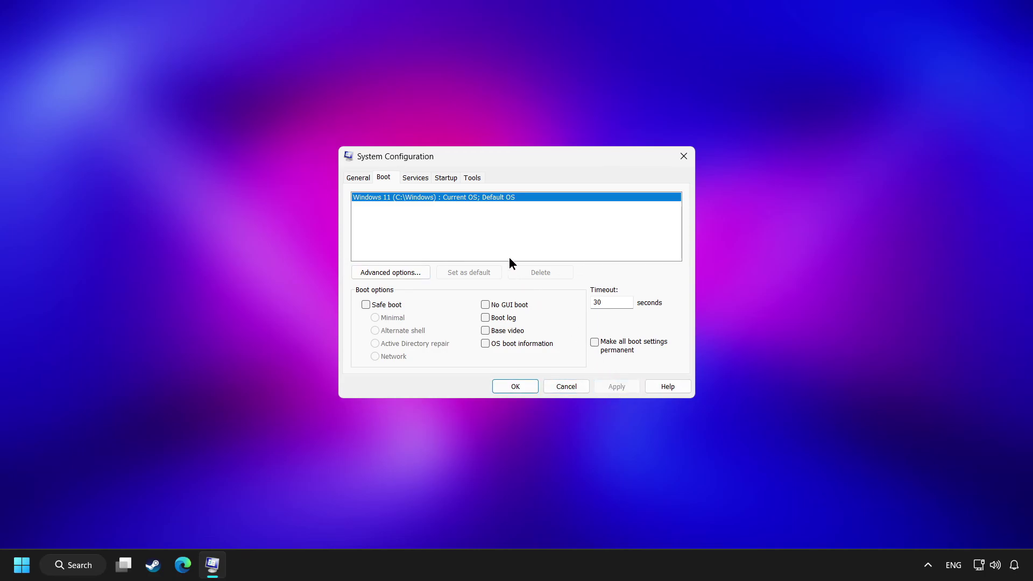
# Step: Review the list of services in System Configuration
pyautogui.click(416, 178)
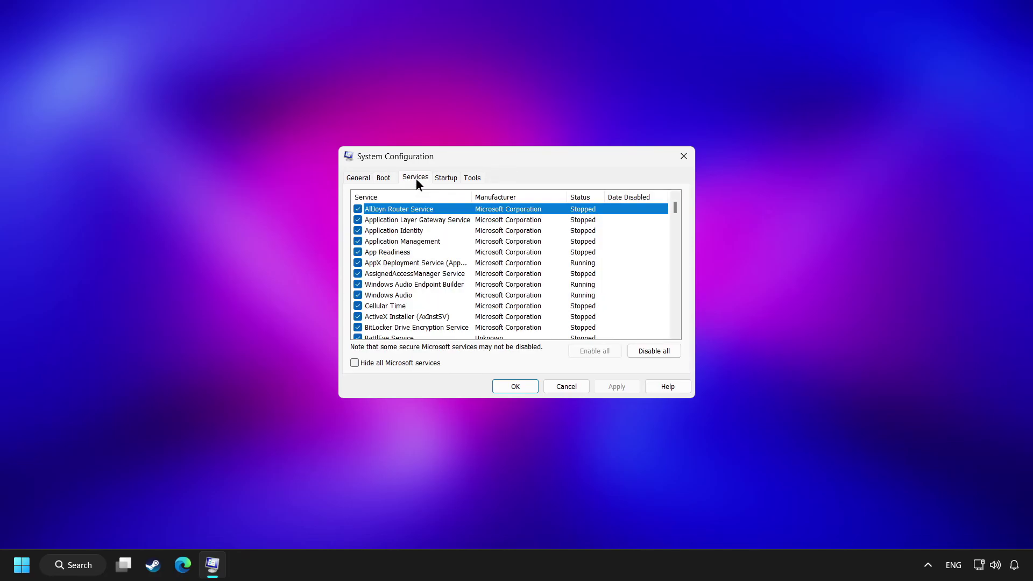
pyautogui.moveTo(677, 209)
pyautogui.mouseDown()
pyautogui.moveTo(680, 327)
pyautogui.moveTo(681, 195)
pyautogui.mouseUp()
# Step: Open Task Manager's startup apps from System Configuration and disable Xbox App Services
pyautogui.click(446, 178)
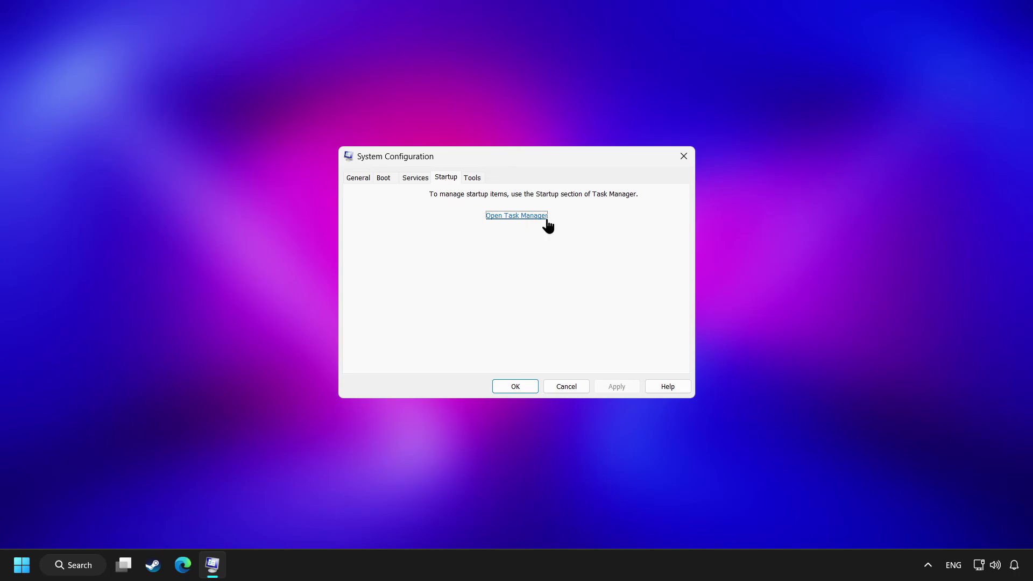
pyautogui.click(518, 216)
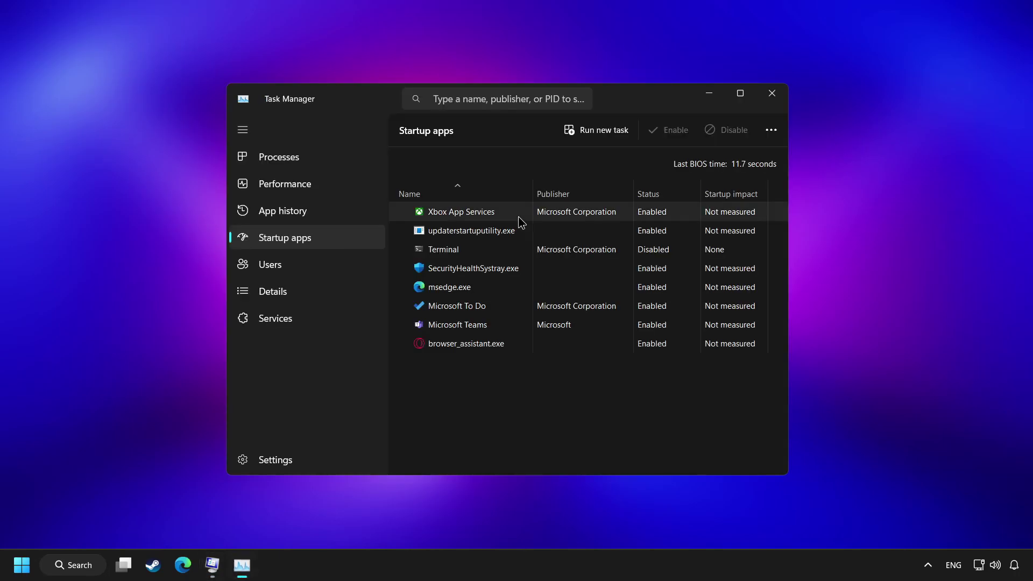
pyautogui.click(615, 218)
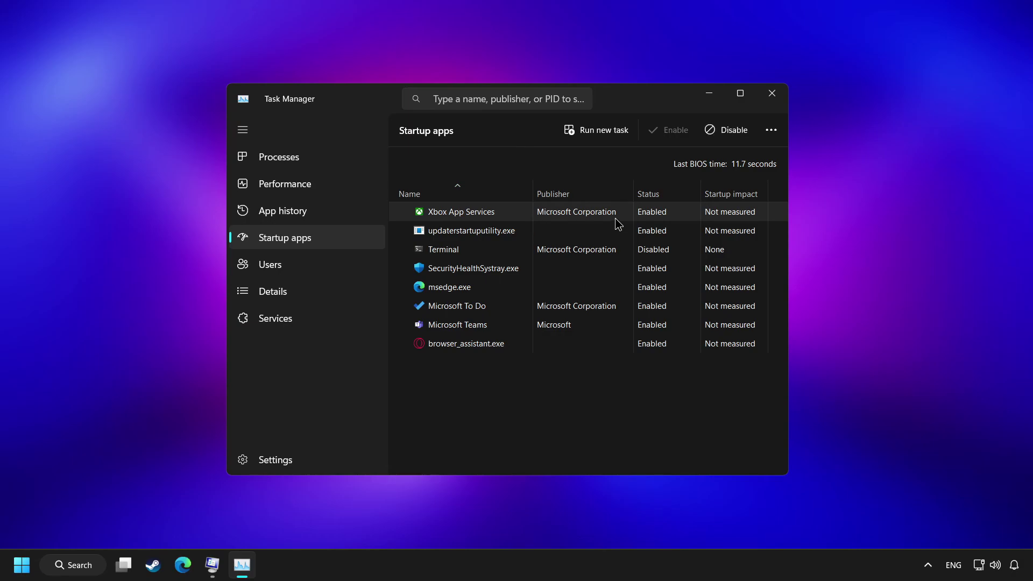
pyautogui.click(726, 137)
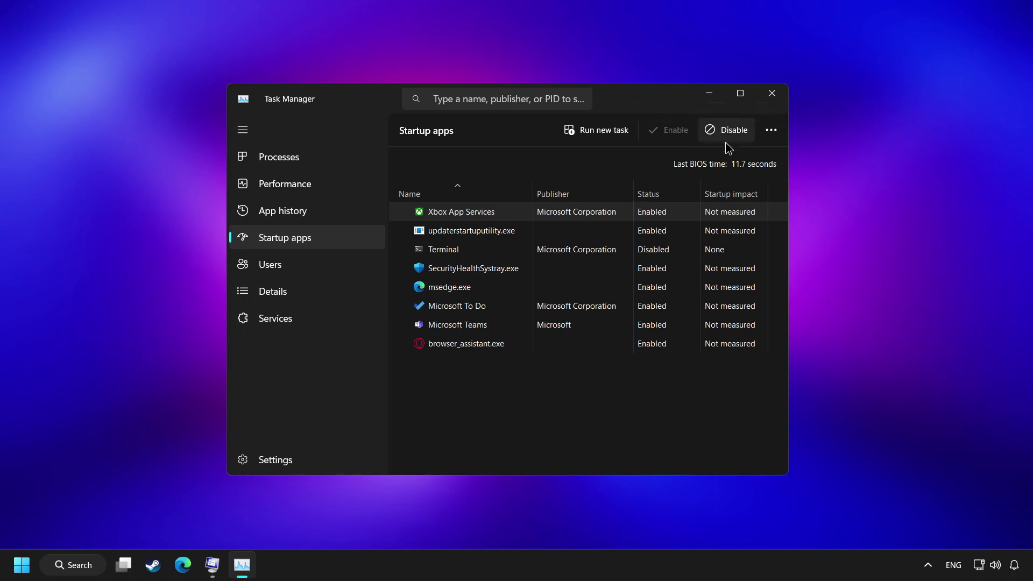
# Step: Disable updaterstartuputility.exe, SecurityHealthSystray.exe and msedge.exe in the startup apps list
pyautogui.click(679, 231)
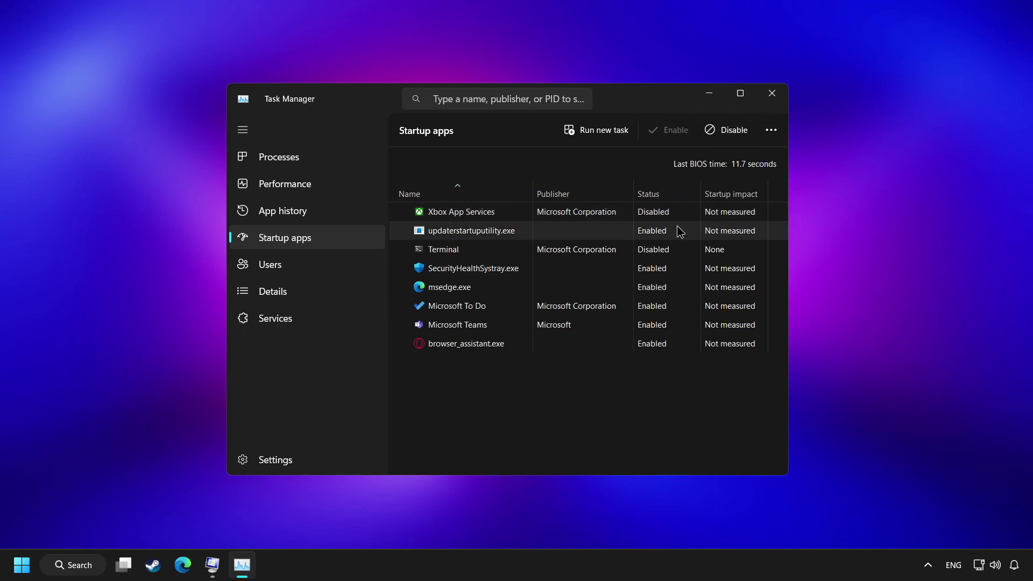
pyautogui.click(722, 139)
pyautogui.click(670, 270)
pyautogui.click(748, 131)
pyautogui.click(632, 301)
pyautogui.click(651, 289)
pyautogui.click(724, 135)
# Step: Disable Microsoft To Do, Microsoft Teams and browser_assistant.exe at startup, and close Task Manager and System Configuration
pyautogui.click(676, 309)
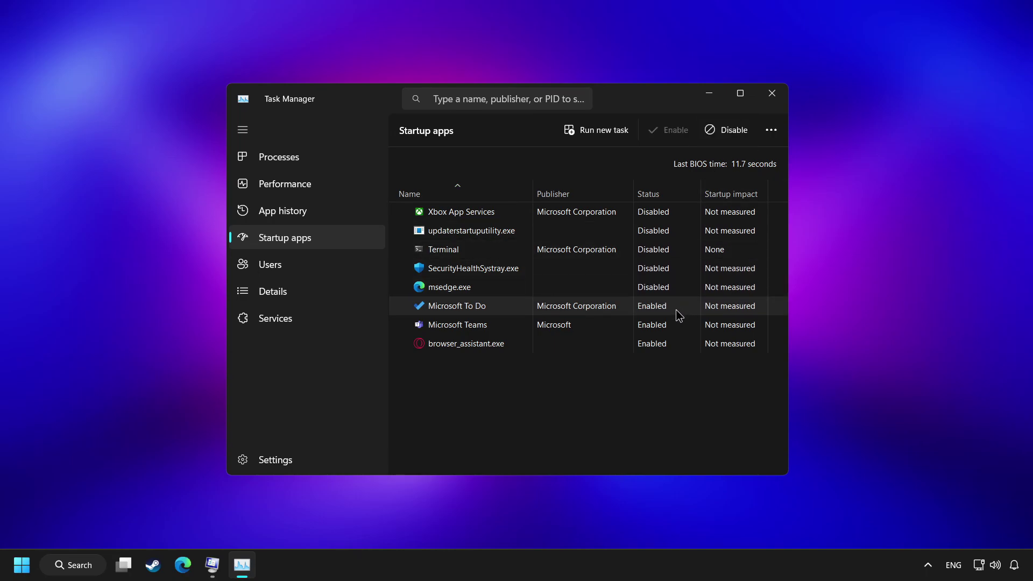
pyautogui.click(642, 326)
pyautogui.click(732, 133)
pyautogui.click(625, 344)
pyautogui.click(728, 135)
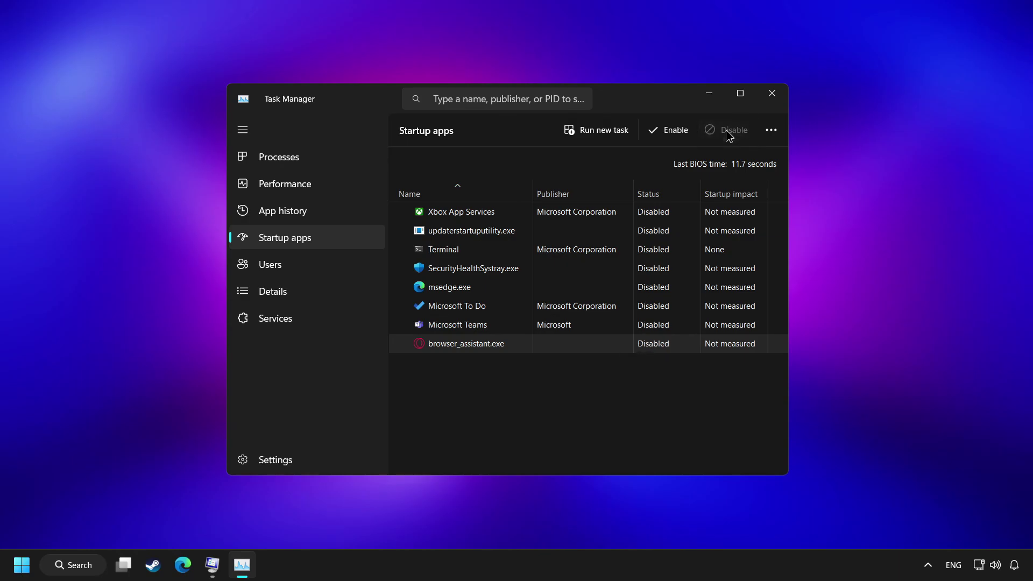
pyautogui.click(772, 95)
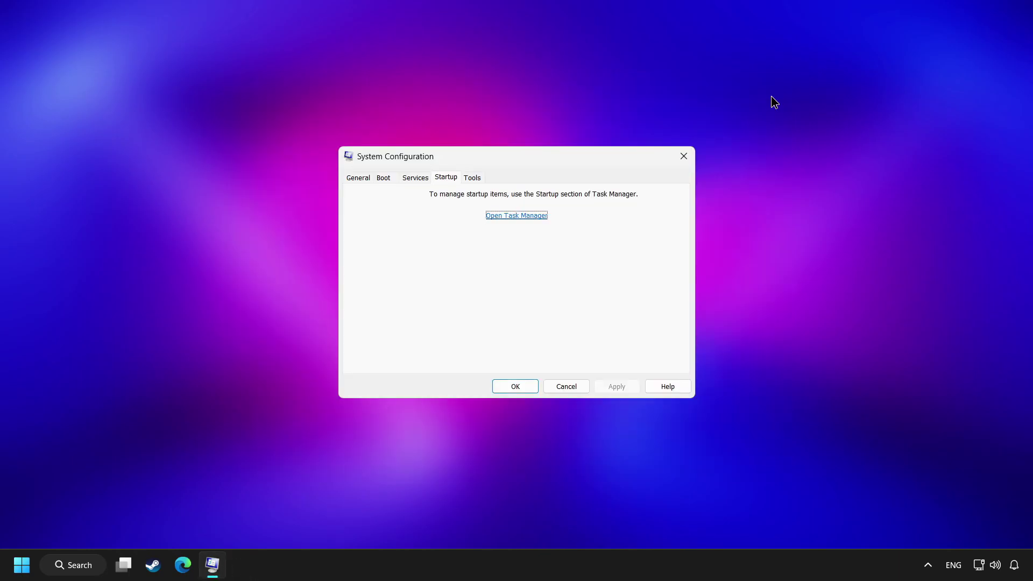
pyautogui.click(683, 157)
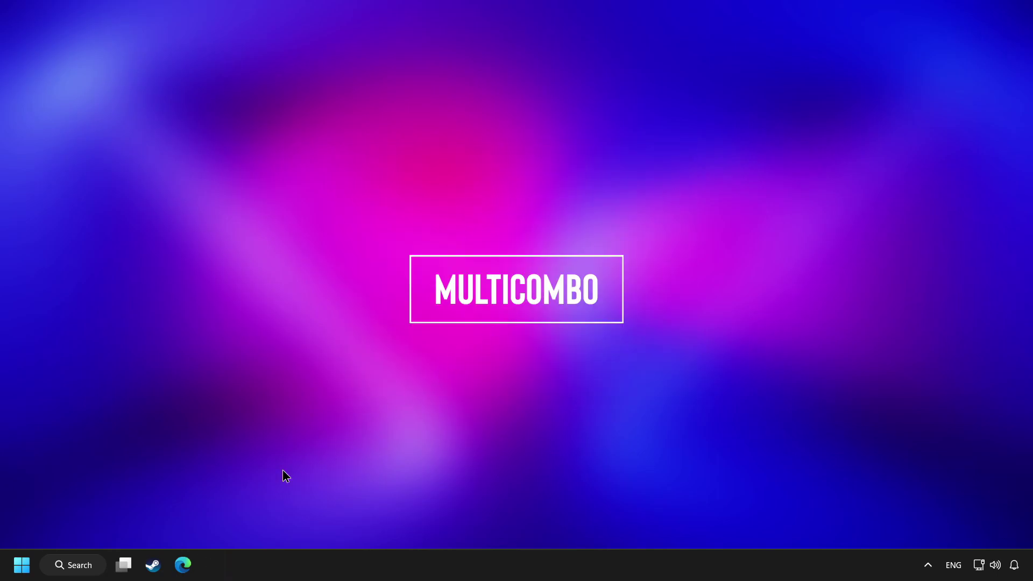
# Step: Search Windows for update, run a check for Windows updates, and close Settings
pyautogui.click(90, 564)
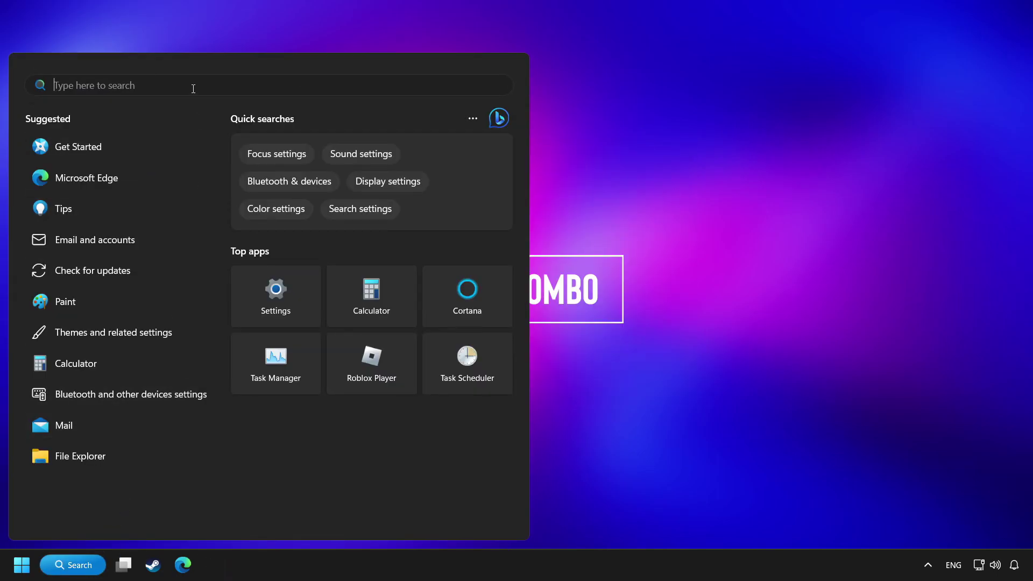
pyautogui.write('update')
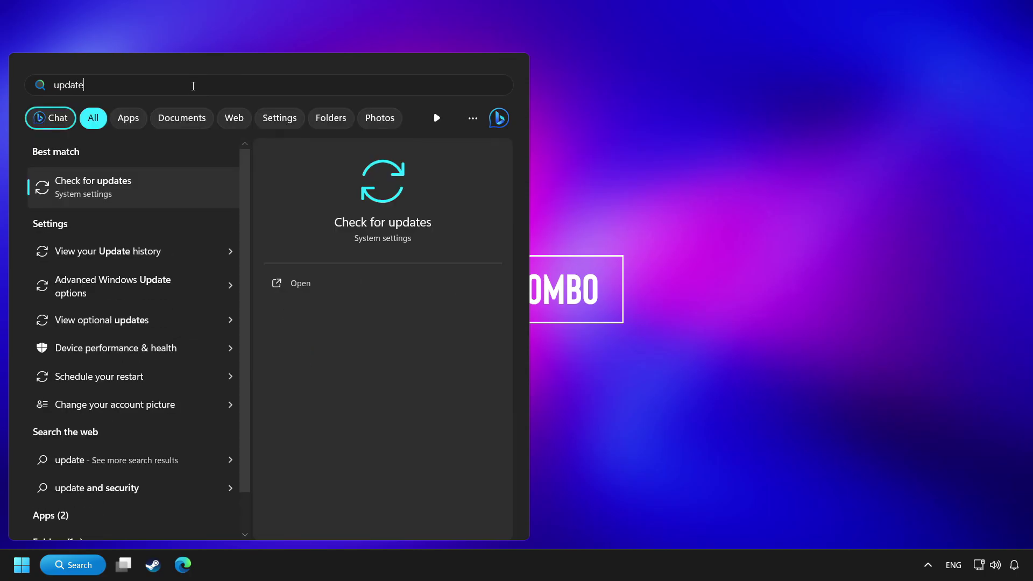
pyautogui.click(167, 198)
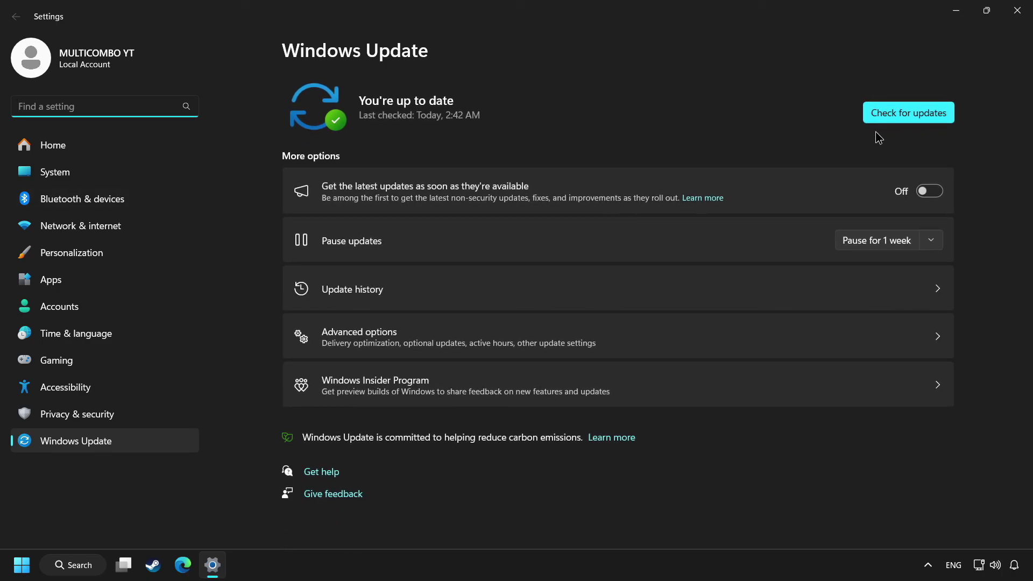
pyautogui.click(921, 120)
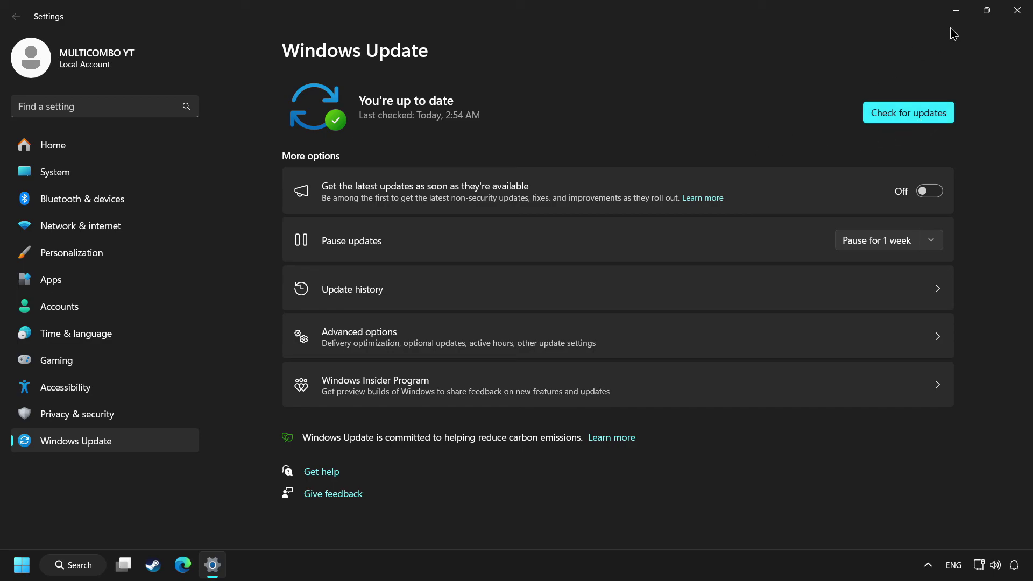
pyautogui.click(1022, 15)
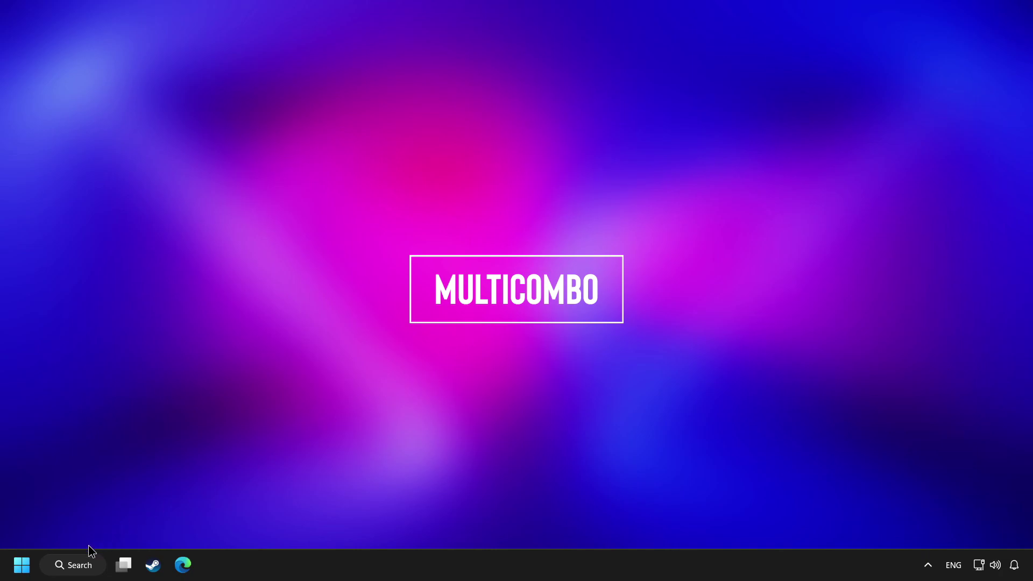
# Step: Search Windows for cmd and open Command Prompt as administrator
pyautogui.click(92, 569)
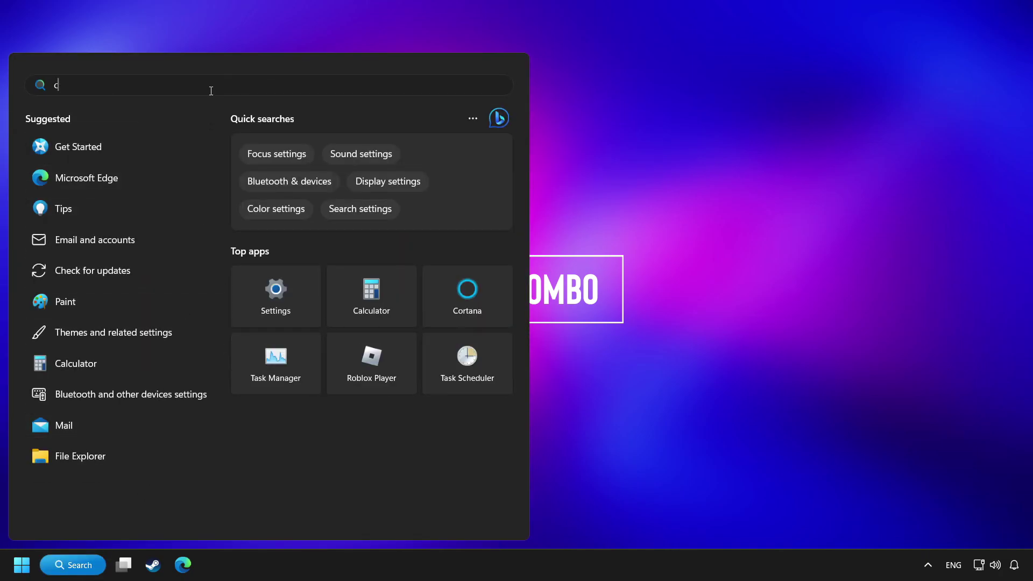
pyautogui.write('cmd')
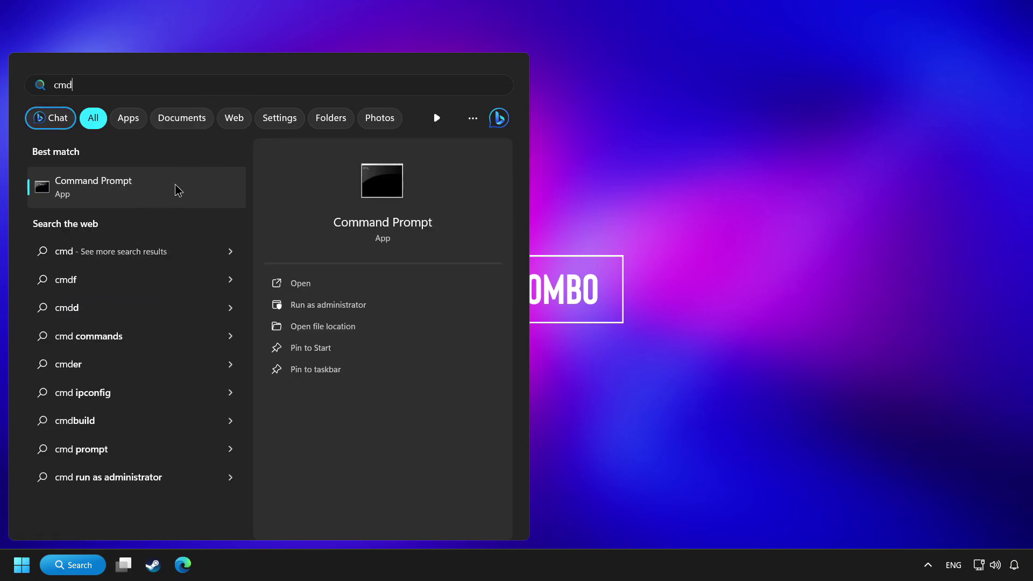
pyautogui.rightClick(185, 188)
pyautogui.click(255, 202)
pyautogui.moveTo(254, 63); pyautogui.dragTo(411, 108)
# Step: Start a system file scan with the command sfc /scannow
pyautogui.write('sfc /')
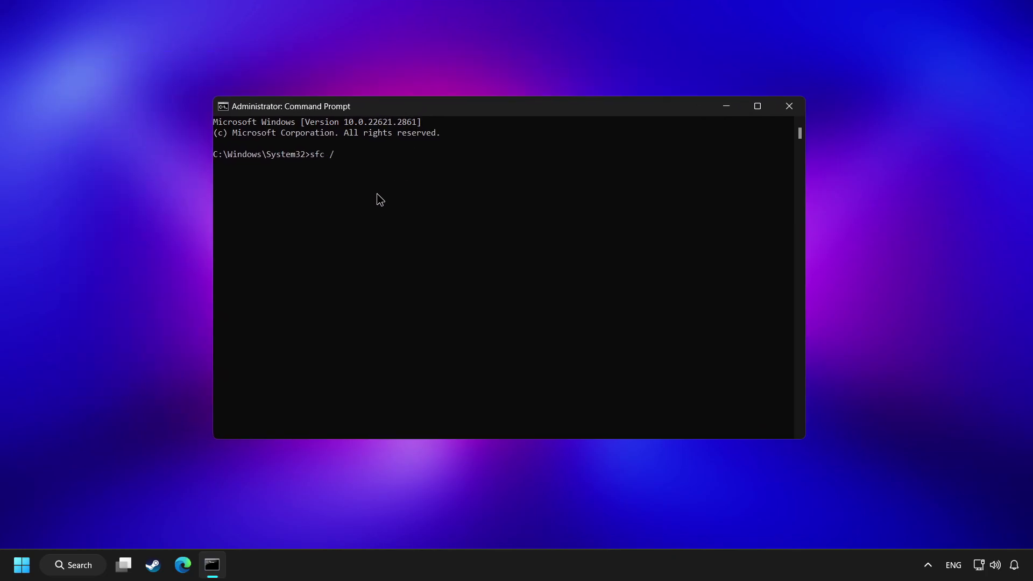
pyautogui.write('scannow')
pyautogui.press('Return')
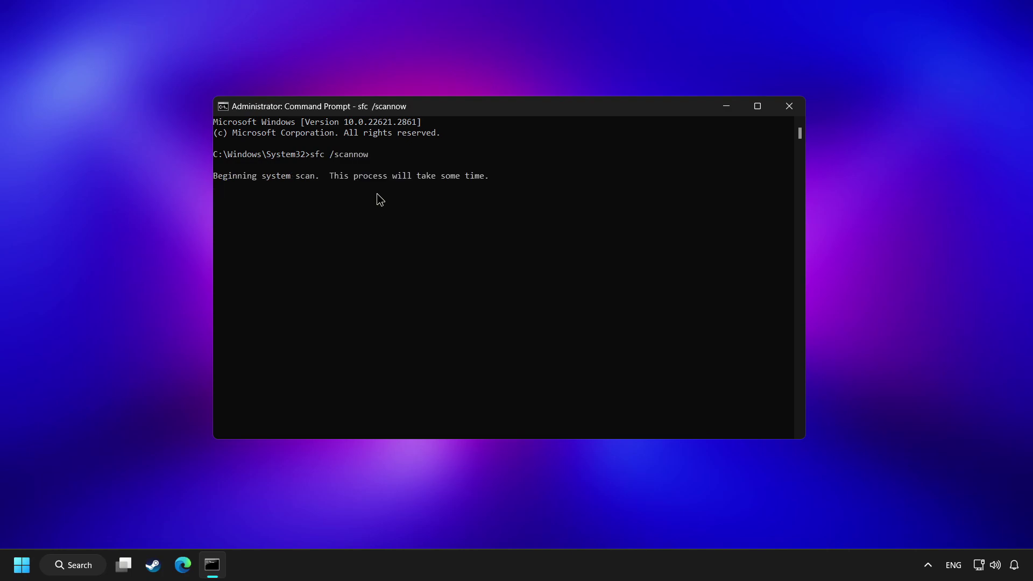